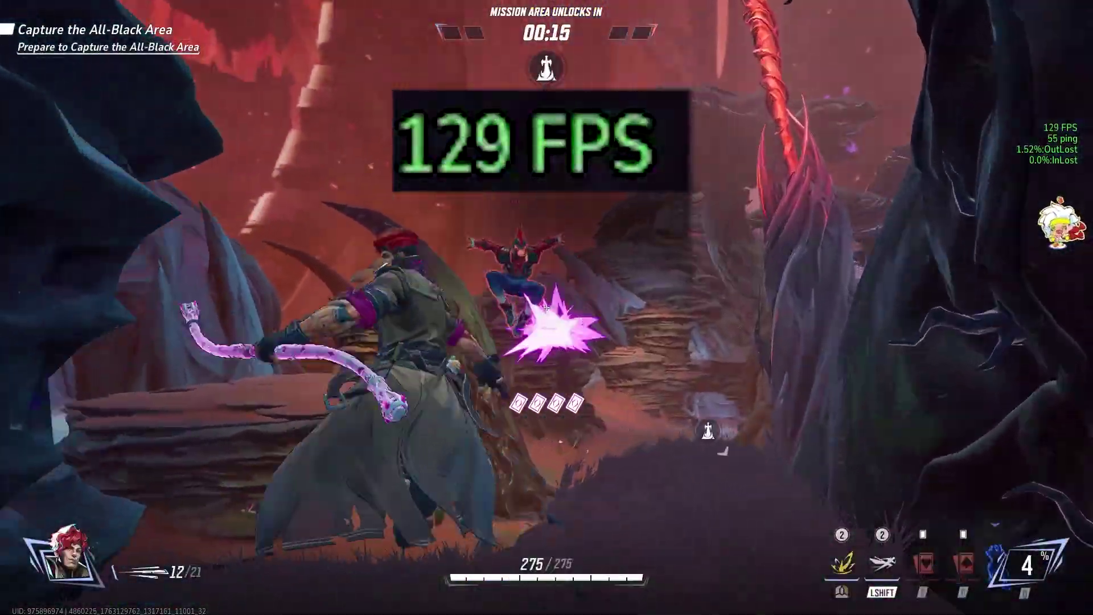
- Fight through the match with the FPS counter on: fire, dash and throw cards at enemies
click(547, 308)
key(shift)
right_click(546, 307)
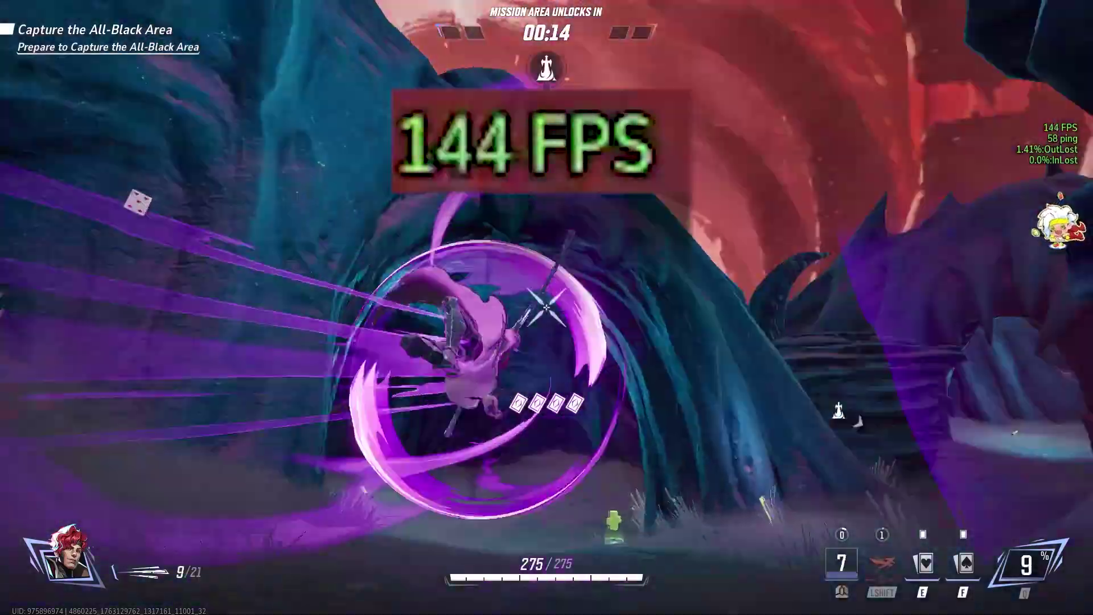
click(546, 307)
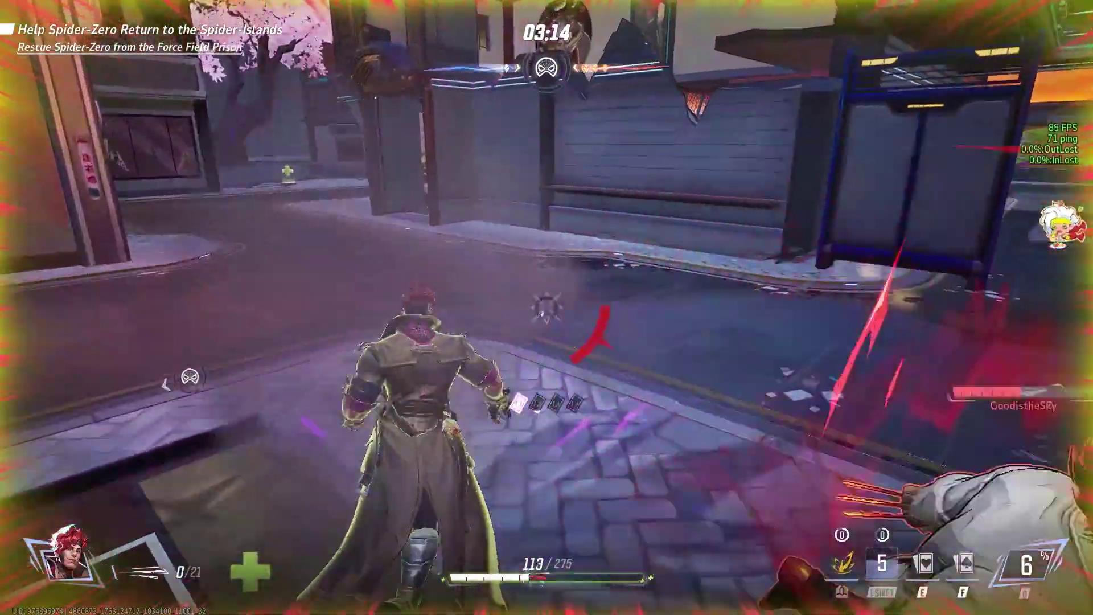
click(547, 308)
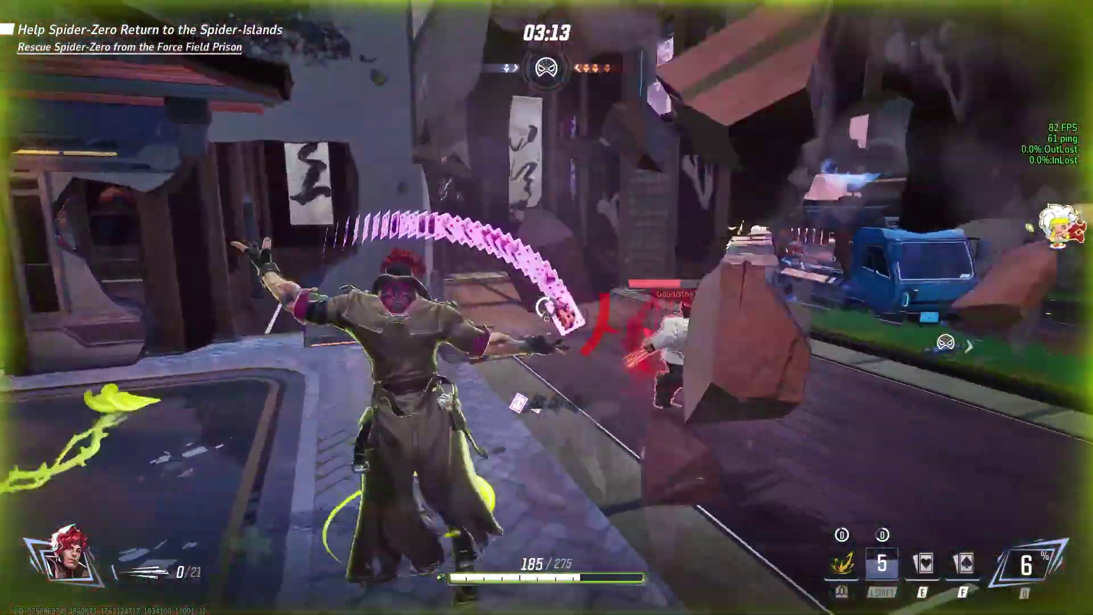
click(546, 308)
click(546, 307)
click(547, 308)
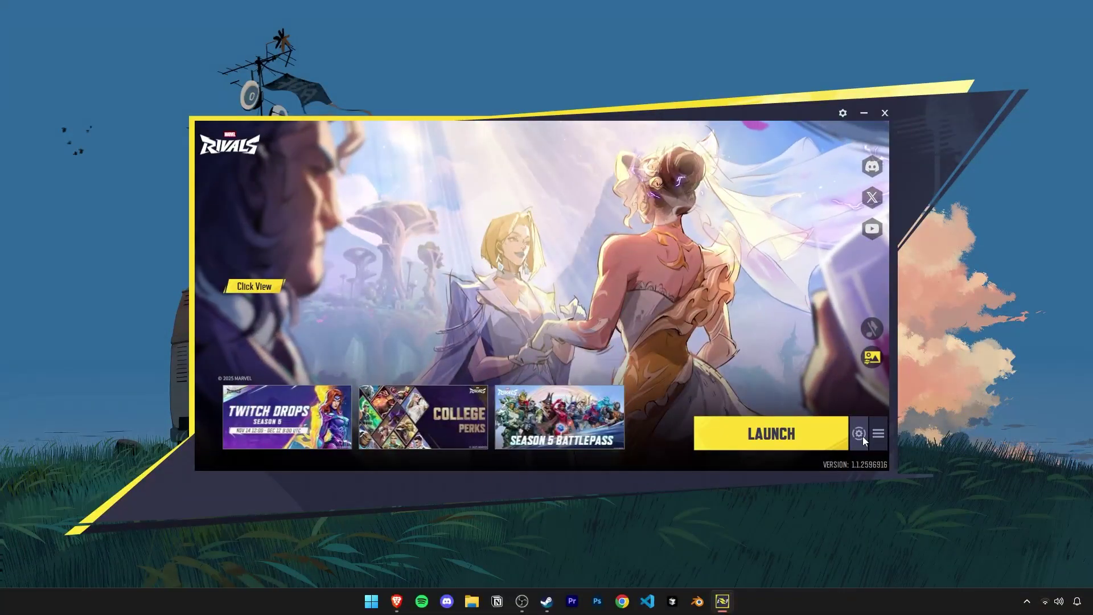
- Clear the launcher's local redundant files and local configuration files
click(879, 435)
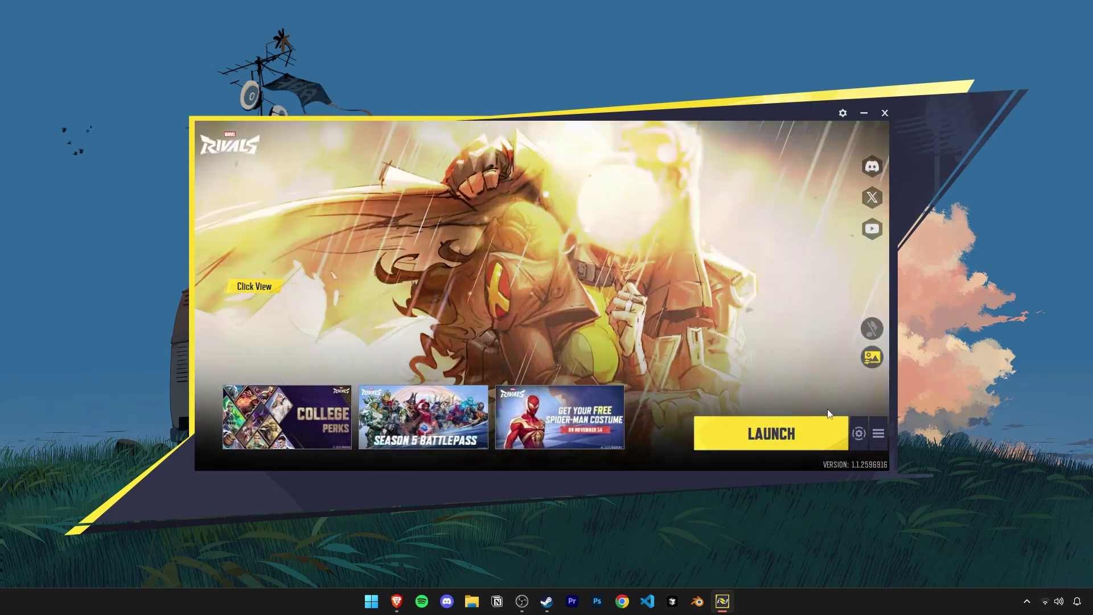
mouse_move(863, 410)
click(790, 406)
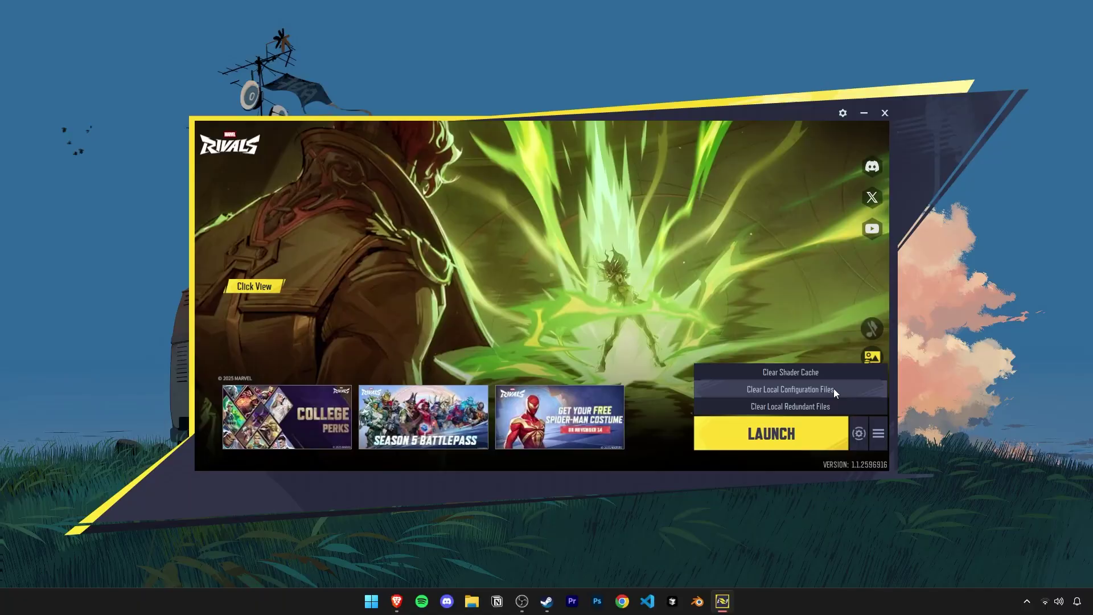
click(833, 388)
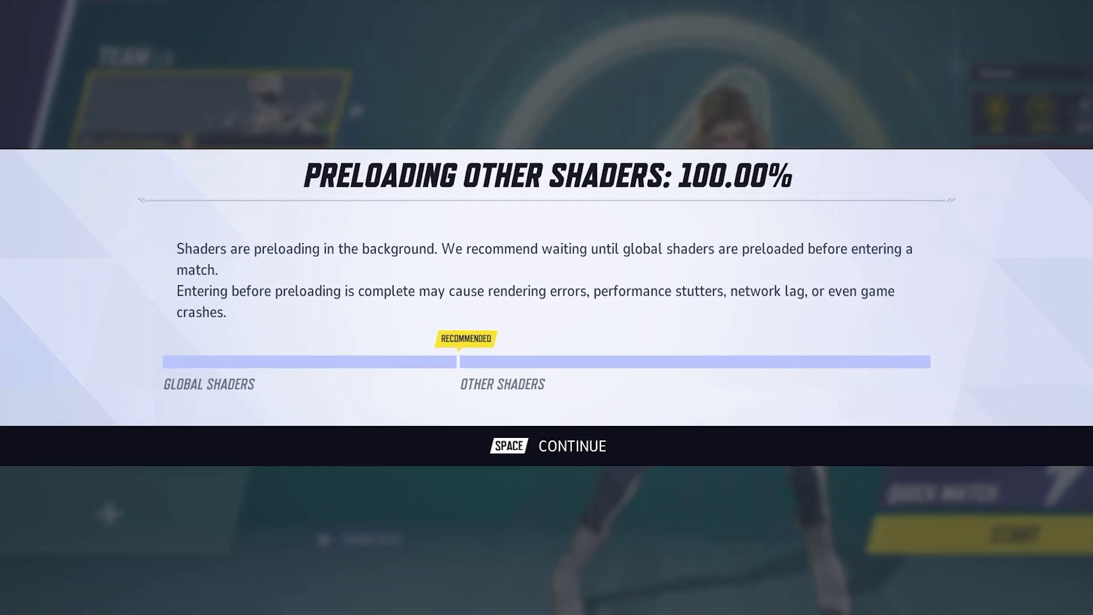
- Open the game's Display settings from the Esc menu
click(519, 478)
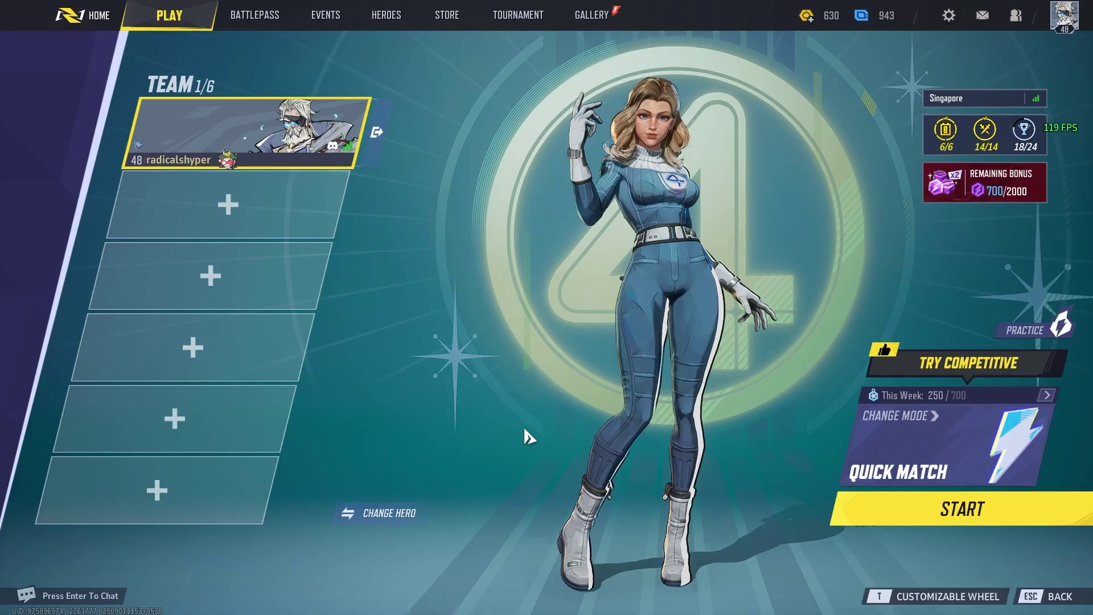
key(Escape)
click(550, 250)
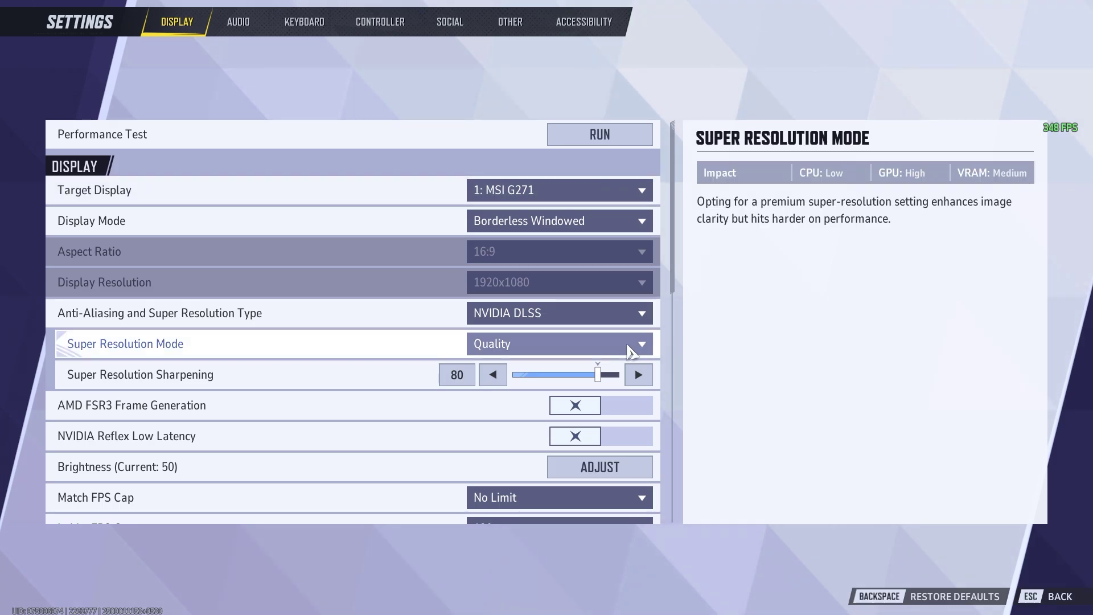
scroll(649, 339, down, 4)
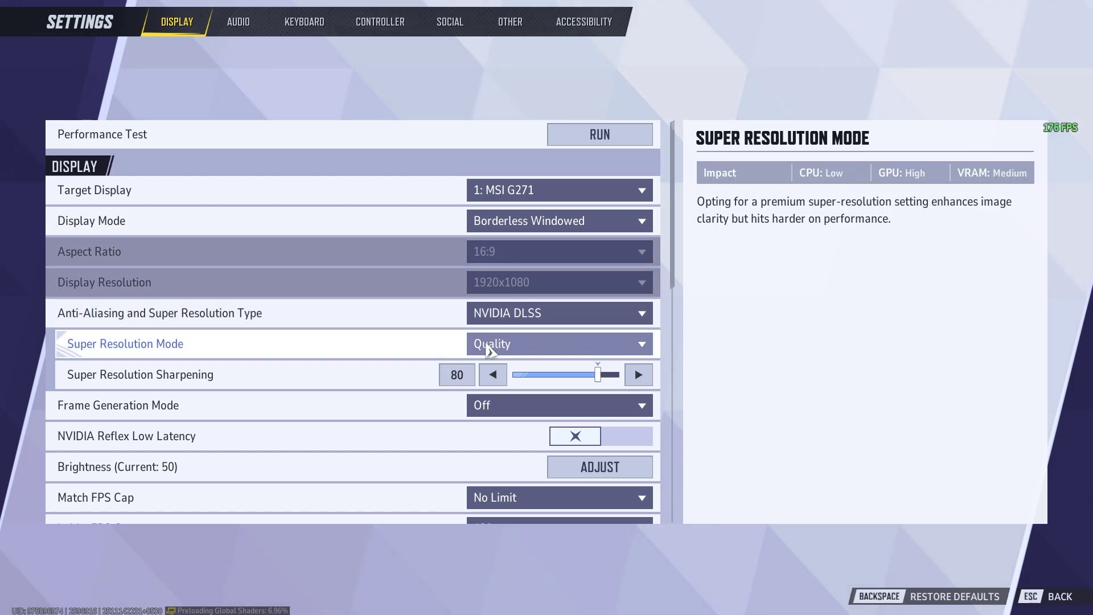
- Keep NVIDIA DLSS and set Super Resolution mode to Quality after trying Performance
click(565, 318)
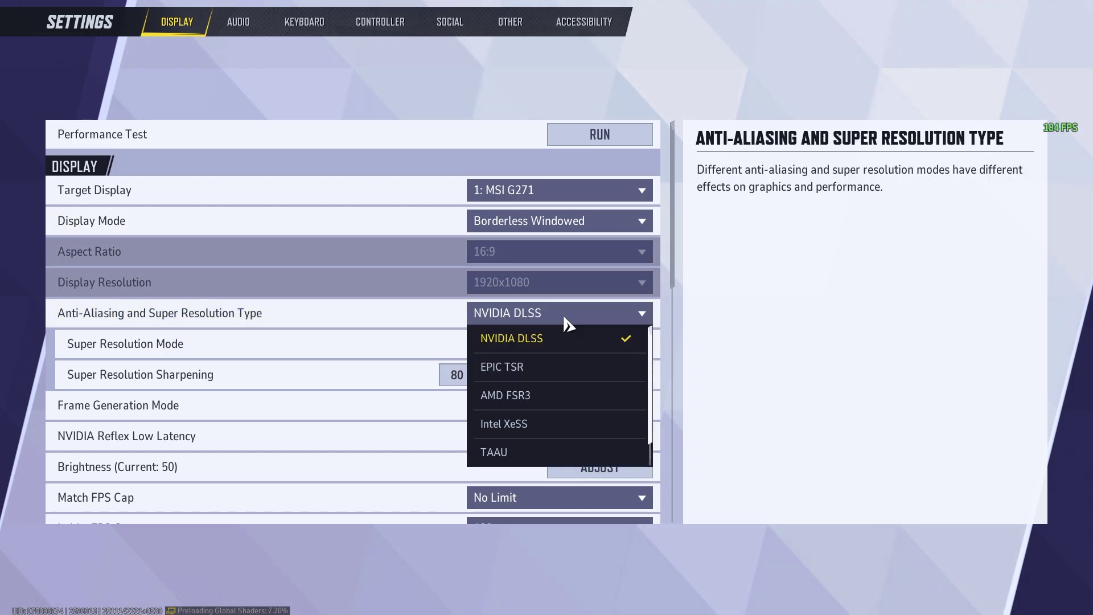
scroll(547, 444, down, 1)
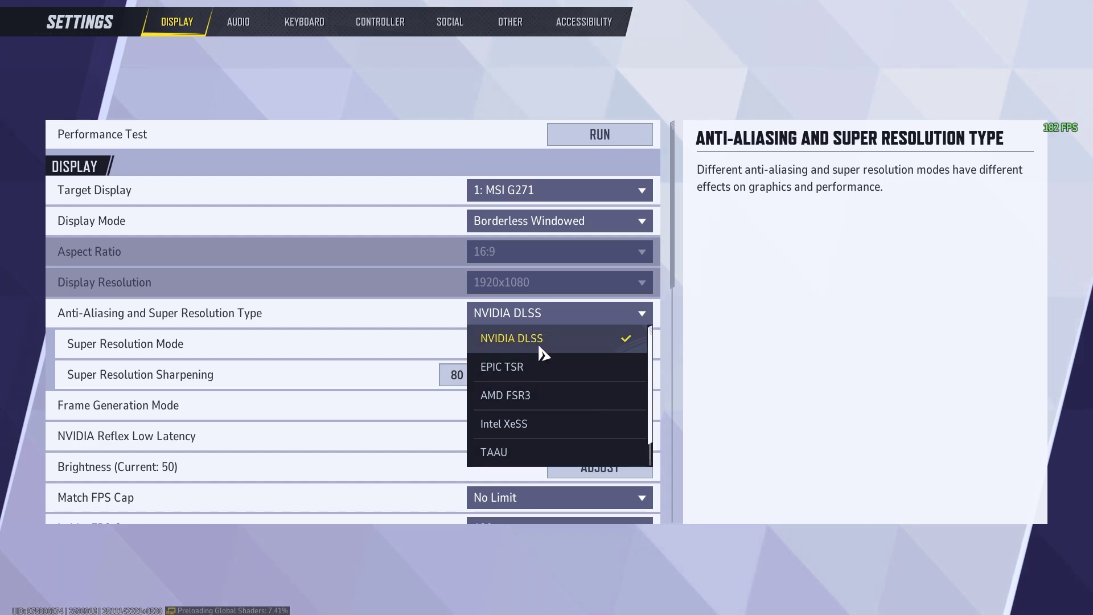
click(546, 338)
click(546, 347)
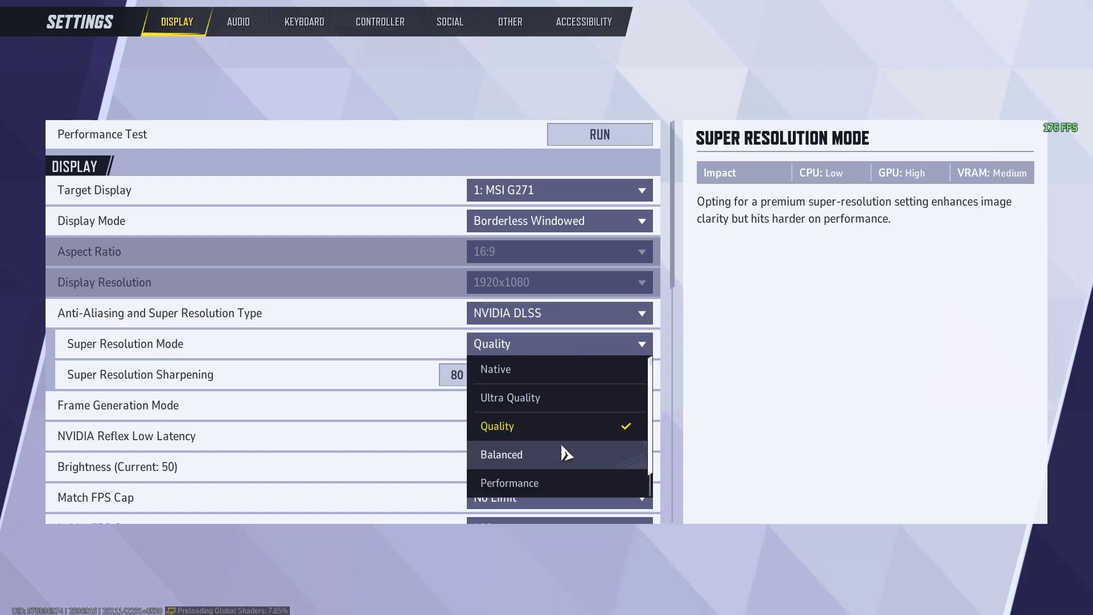
click(556, 458)
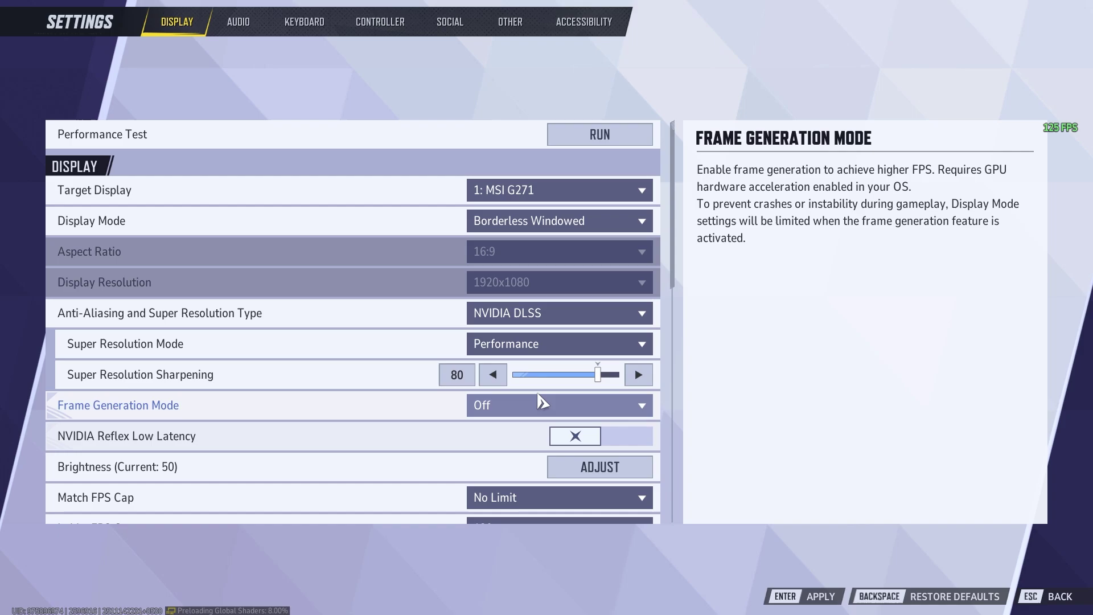
click(520, 348)
click(520, 433)
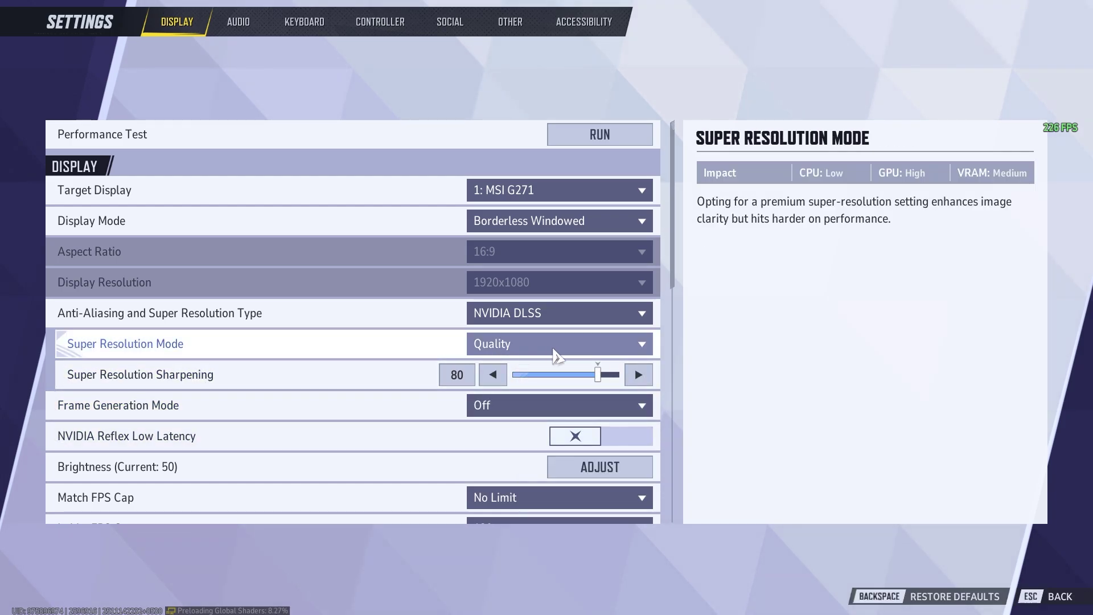
- Try AMD FSR3 and Intel XeFG frame generation, turn it off, then reselect AMD FSR3
scroll(535, 370, down, 2)
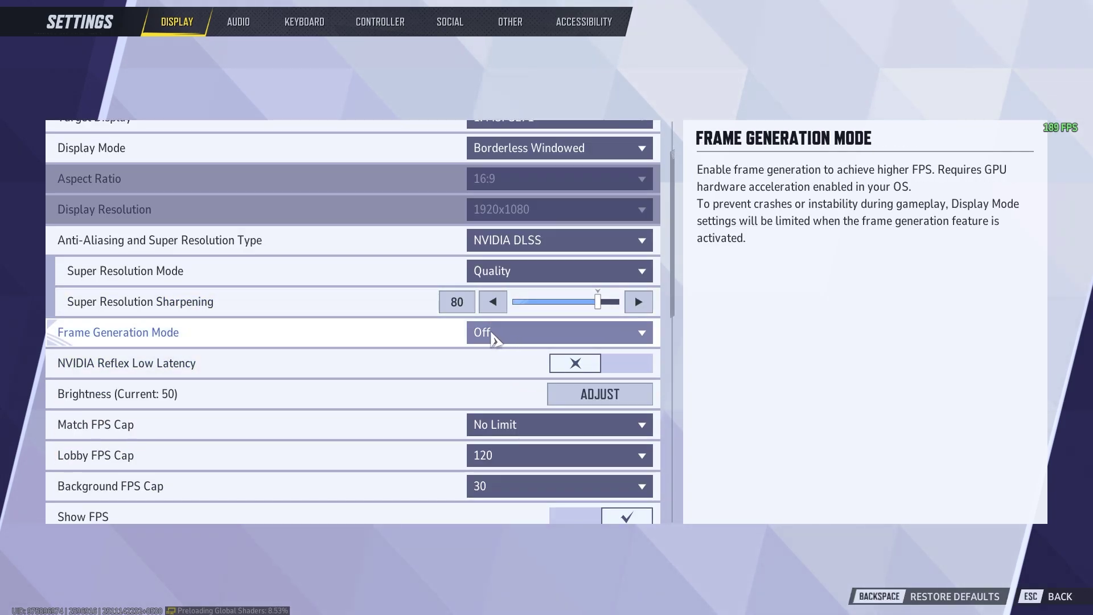
click(562, 342)
click(504, 391)
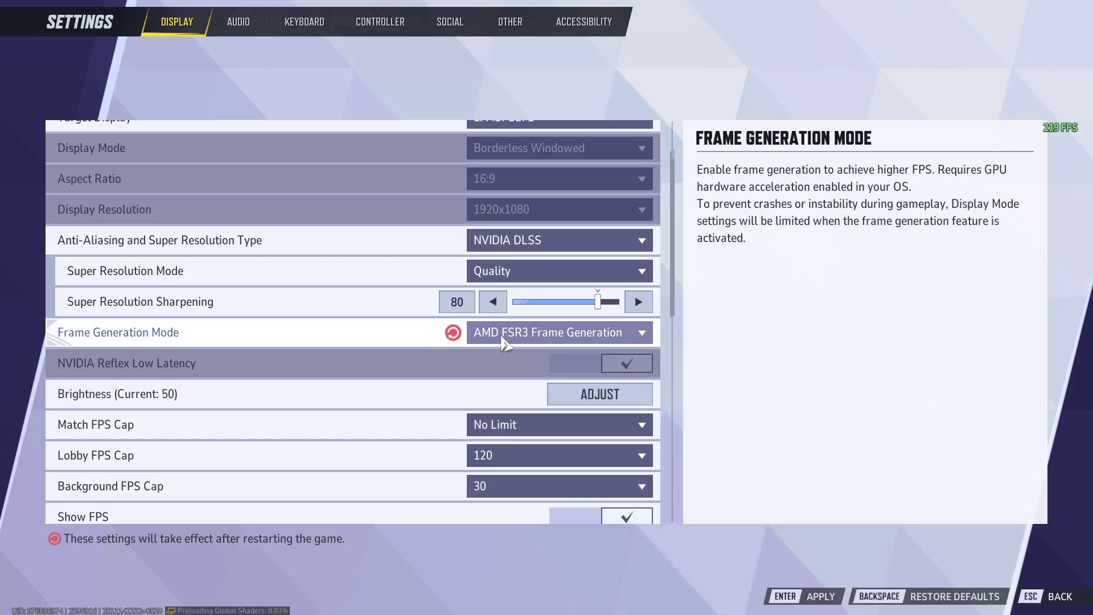
click(566, 344)
click(508, 417)
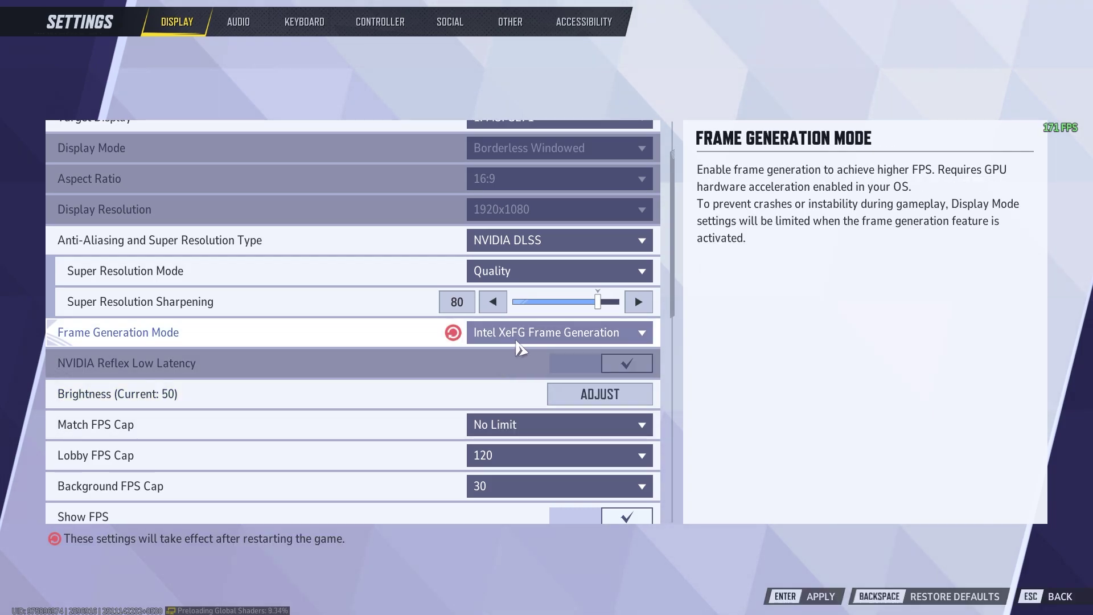
click(624, 341)
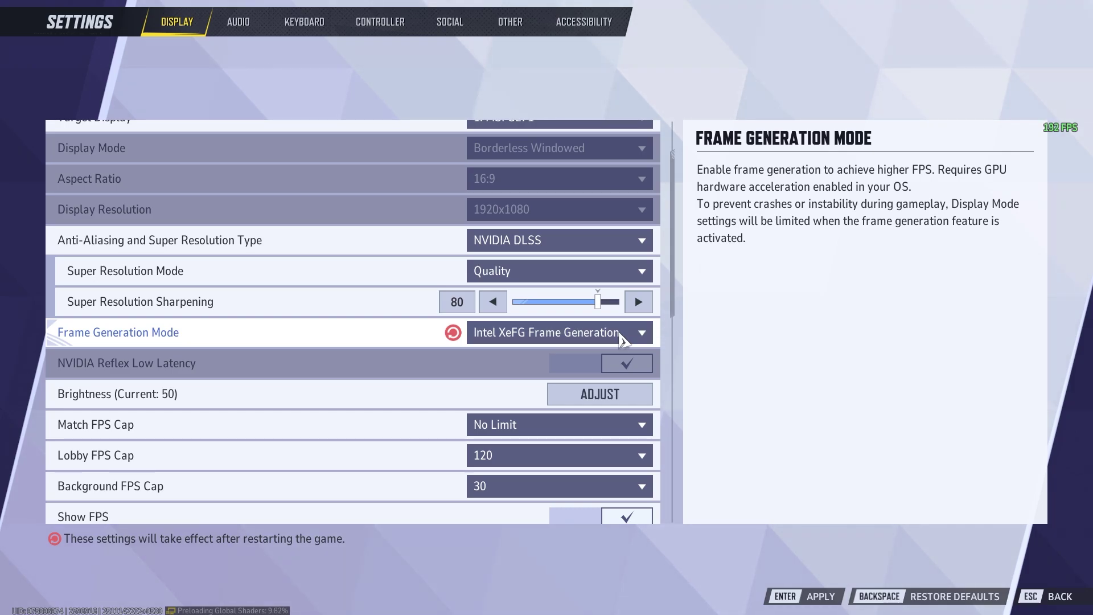
click(519, 360)
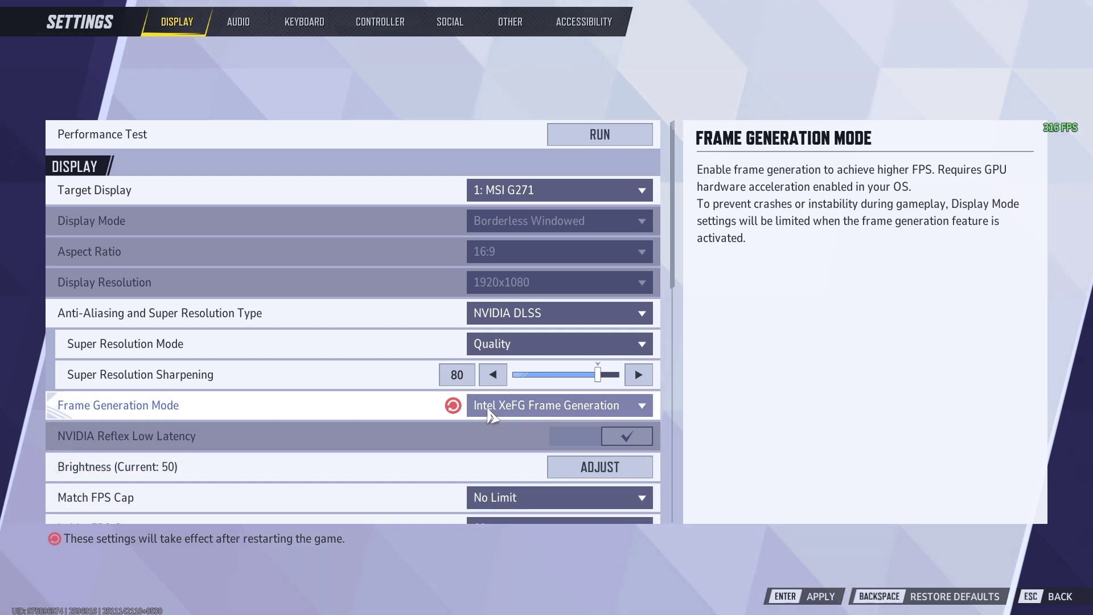
click(548, 412)
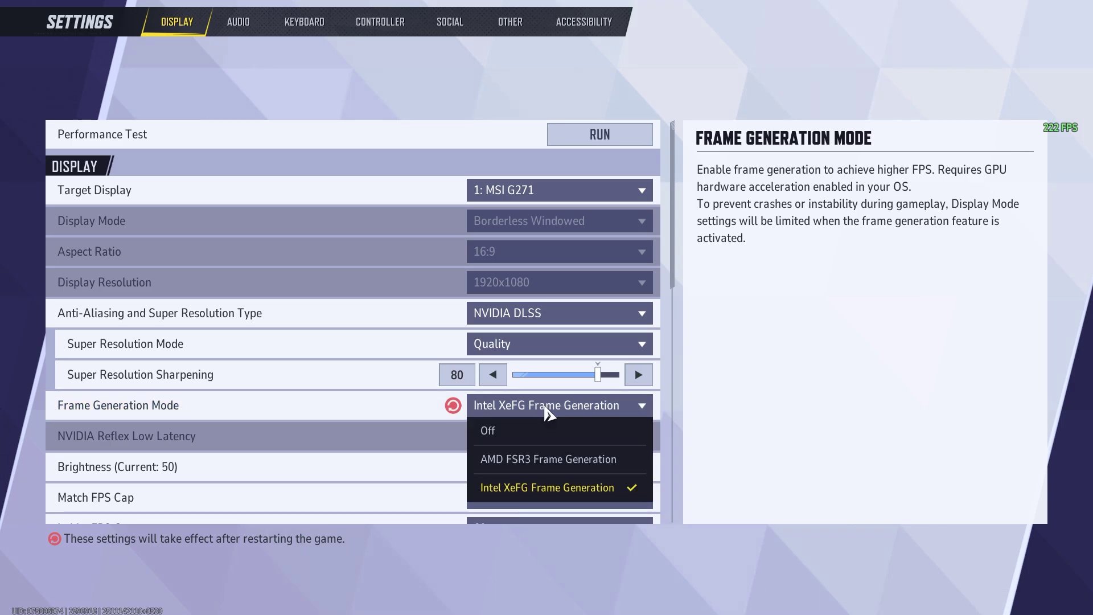
click(548, 460)
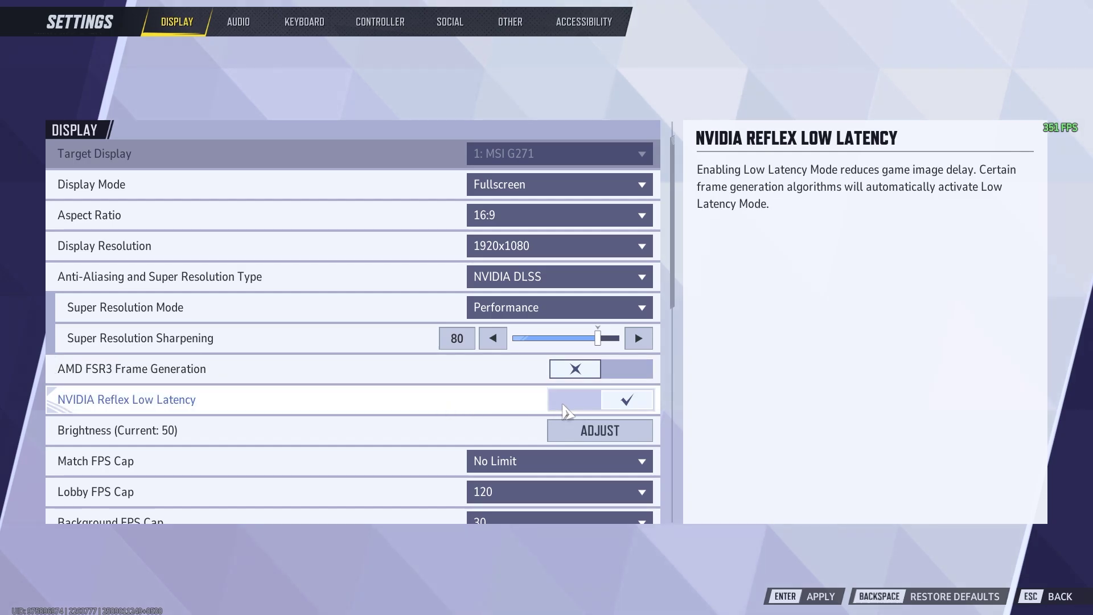
scroll(566, 408, down, 1)
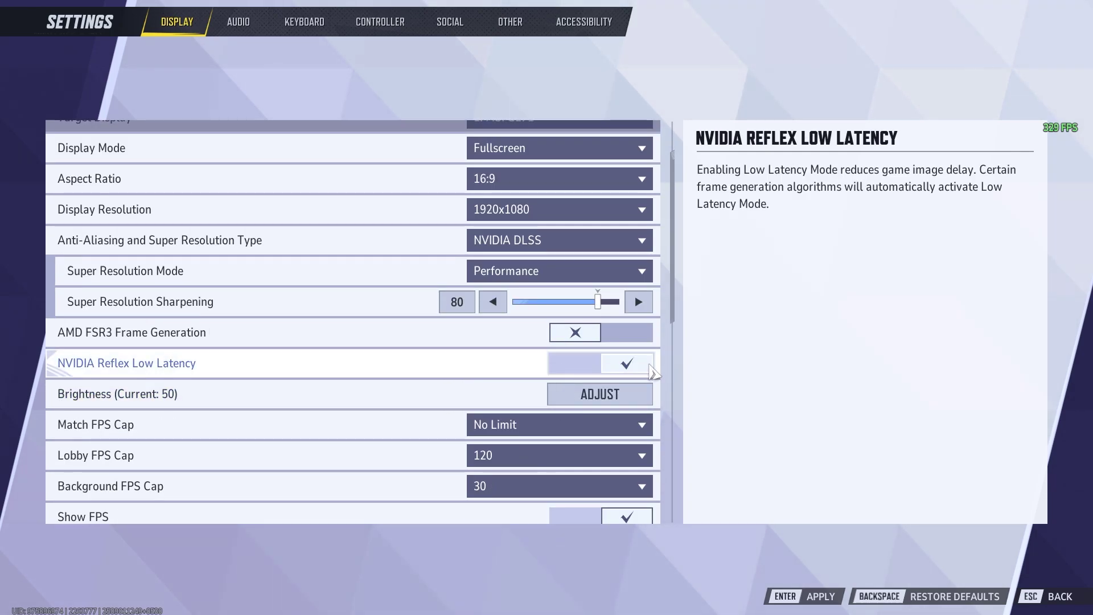
scroll(415, 374, down, 4)
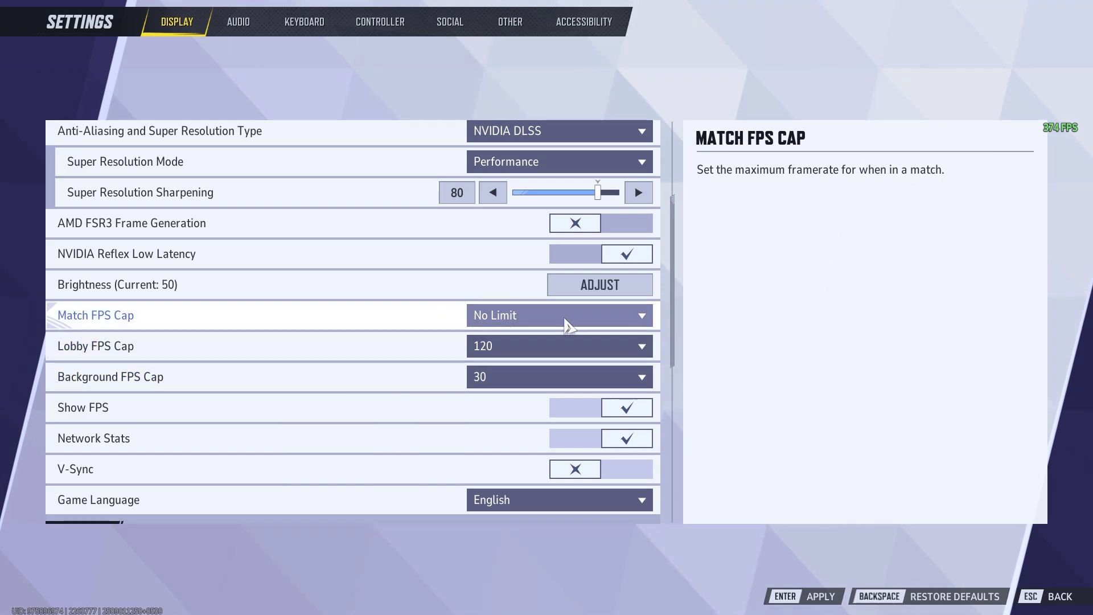
click(567, 325)
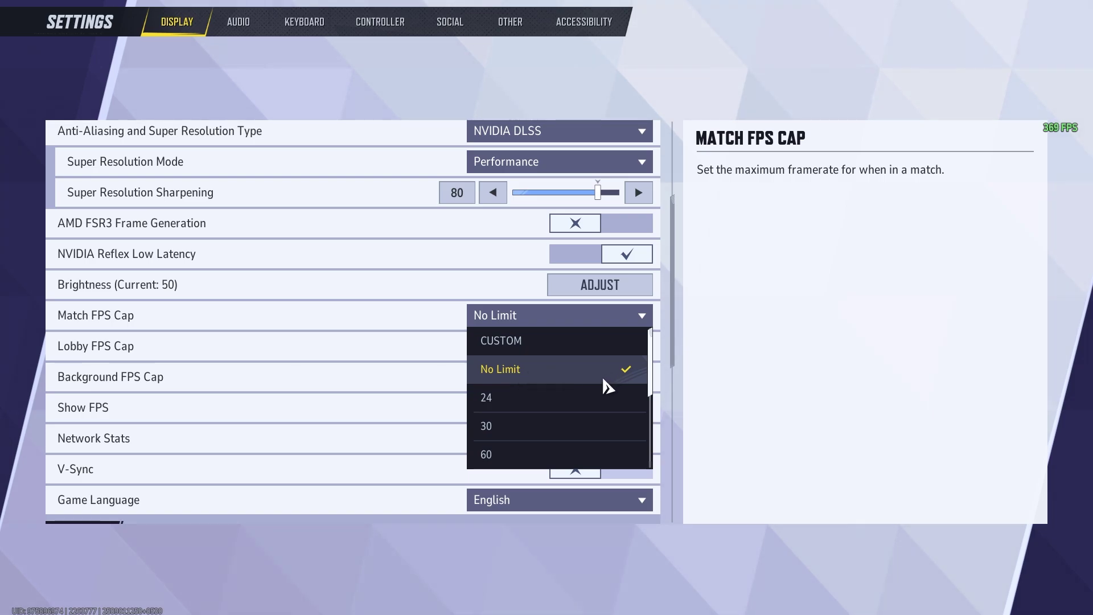
scroll(593, 398, down, 4)
- Set Graphics Quality Low, Global Illumination and Reflections Off, and Model Detail Performance
scroll(502, 342, down, 10)
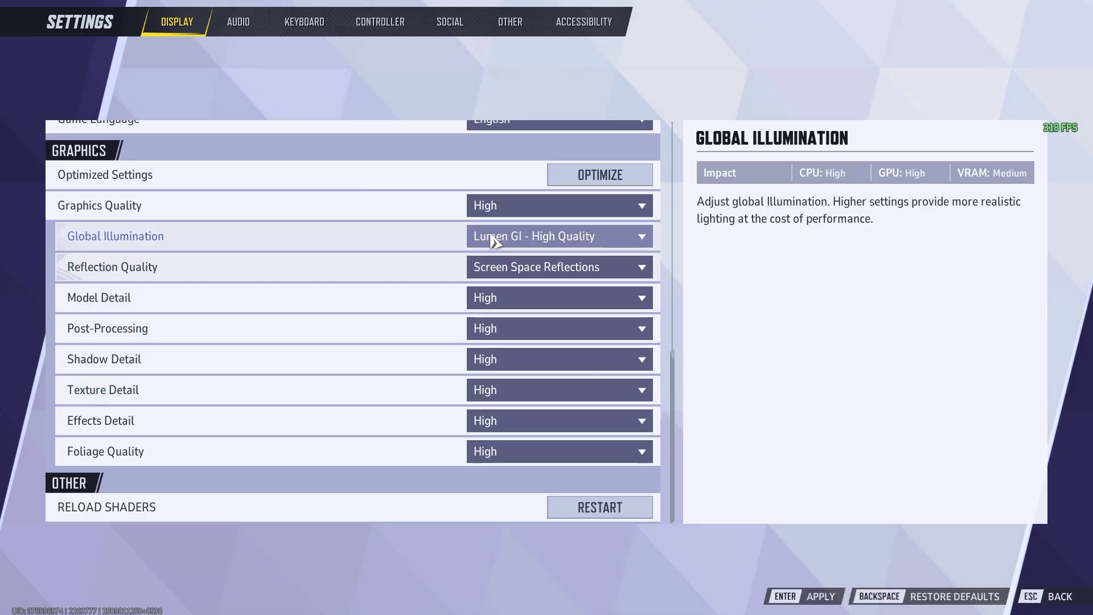
click(499, 207)
click(491, 231)
click(512, 239)
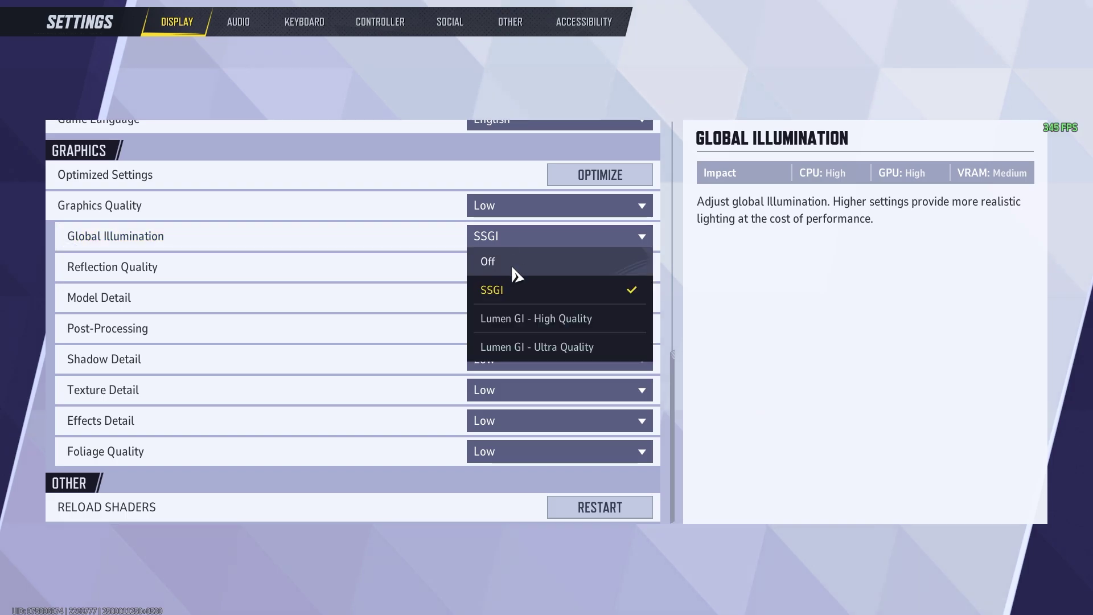
click(514, 271)
click(515, 267)
click(520, 293)
click(513, 299)
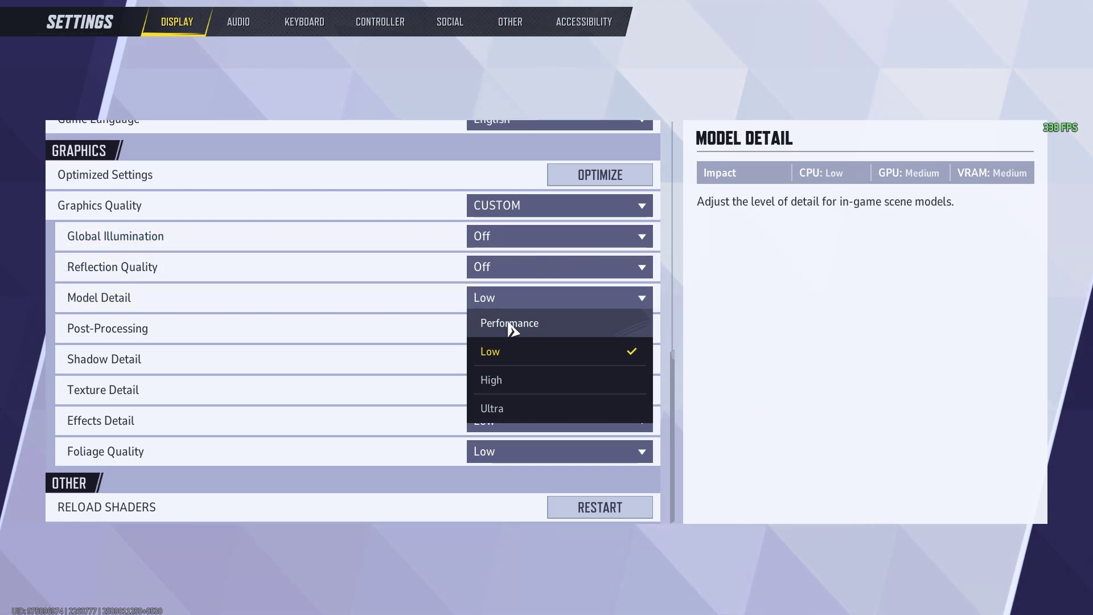
click(508, 323)
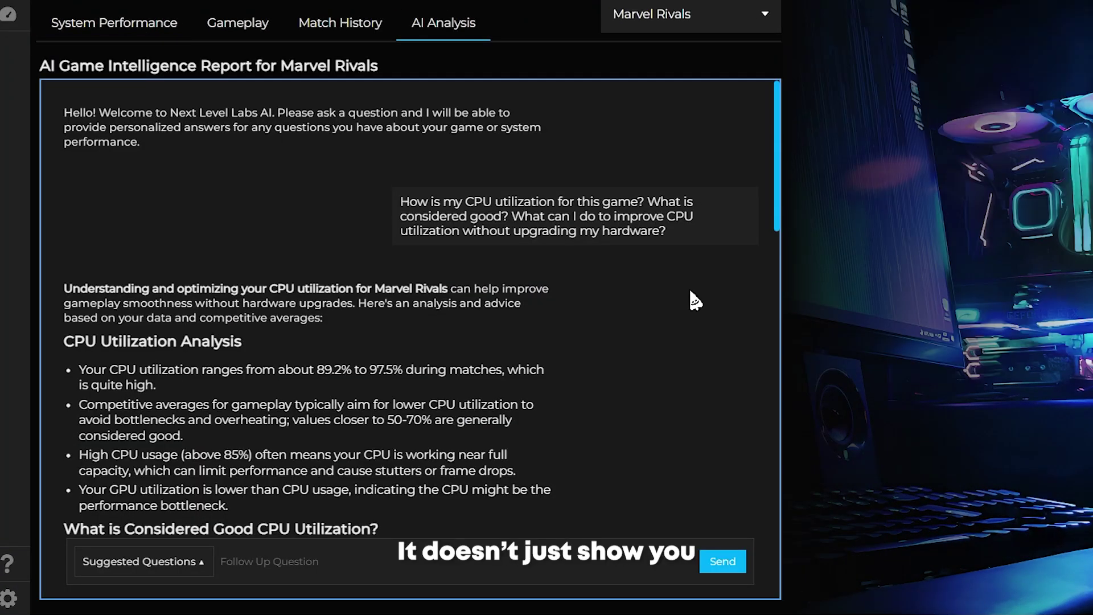
- Scroll to CPU Utilization Analysis and highlight the 89.2%–97.5% CPU usage finding
scroll(690, 290, down, 4)
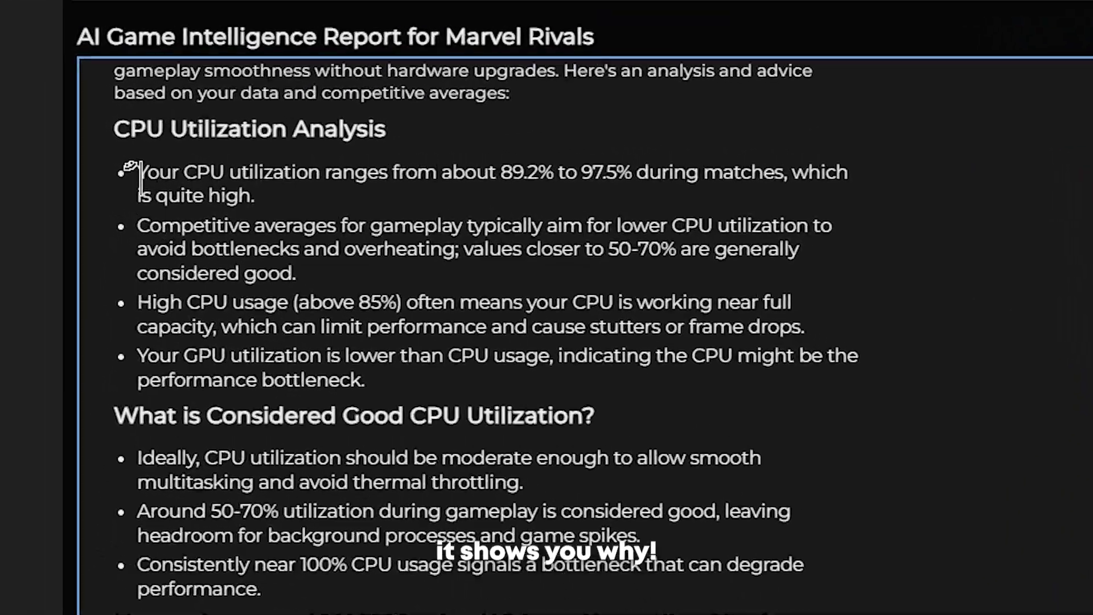
drag(78, 155, 156, 170)
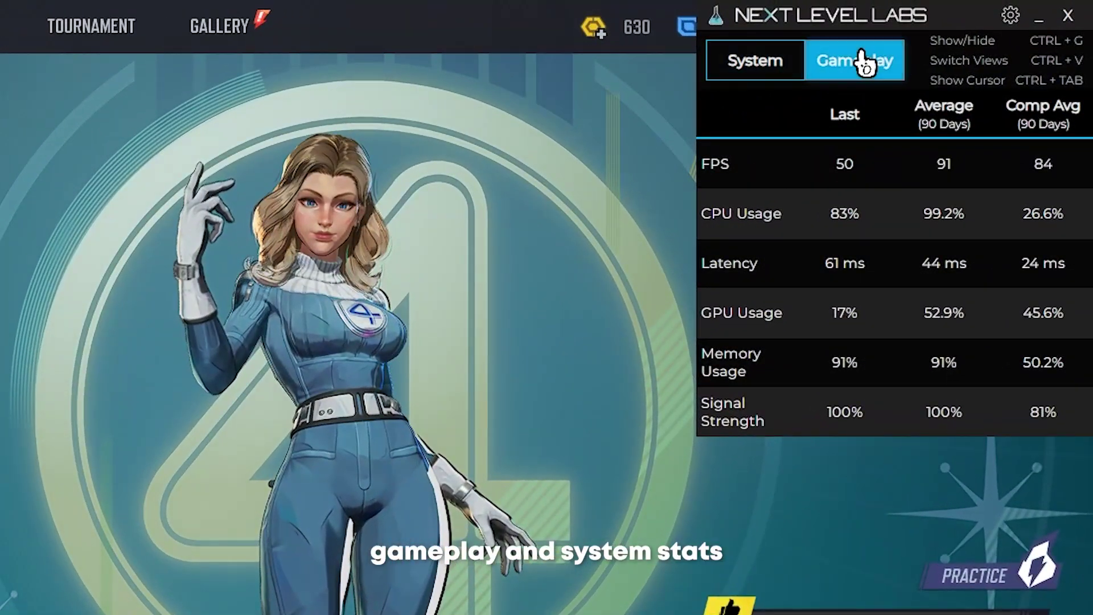
click(829, 67)
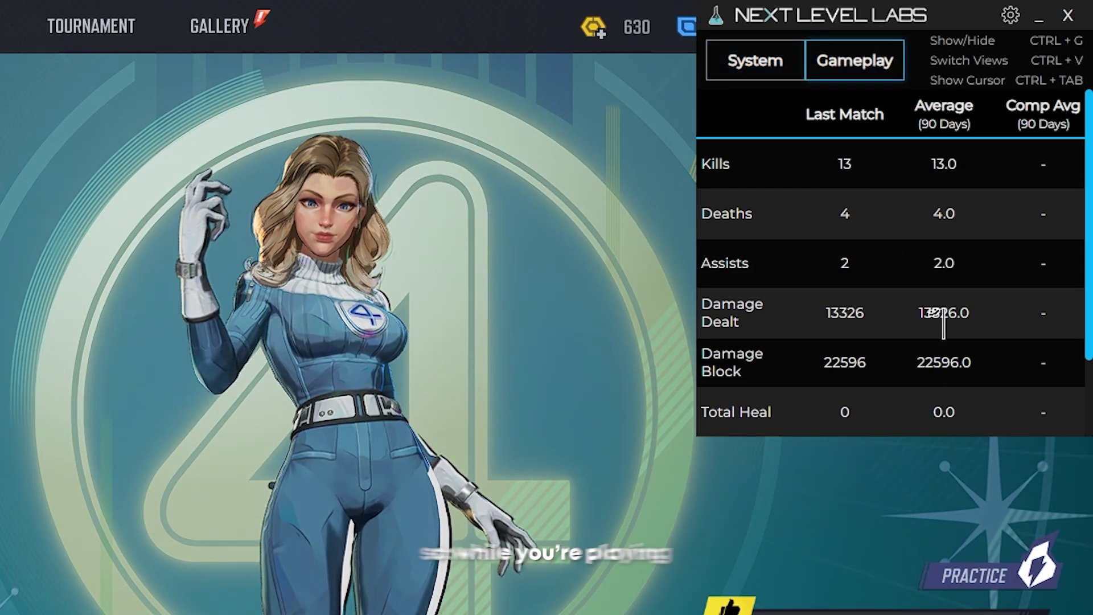
scroll(886, 421, down, 2)
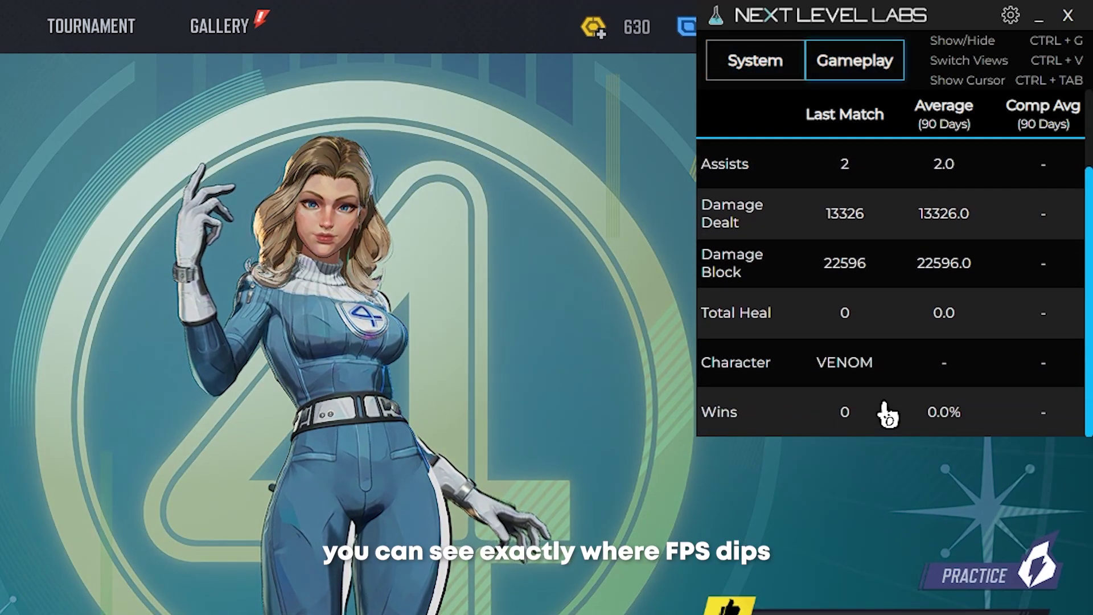
scroll(897, 422, up, 2)
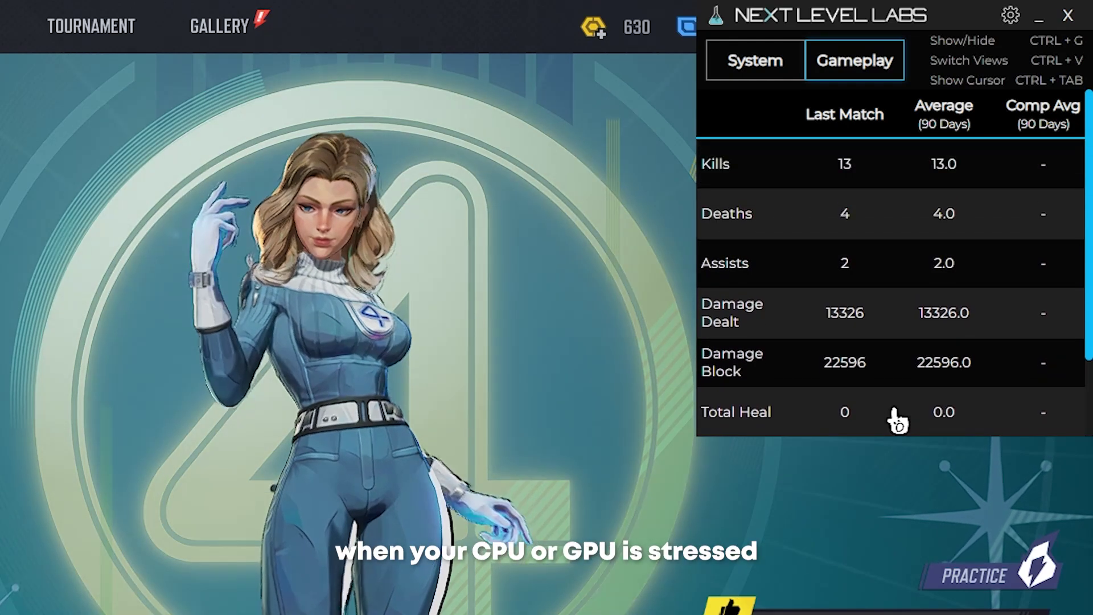
click(744, 71)
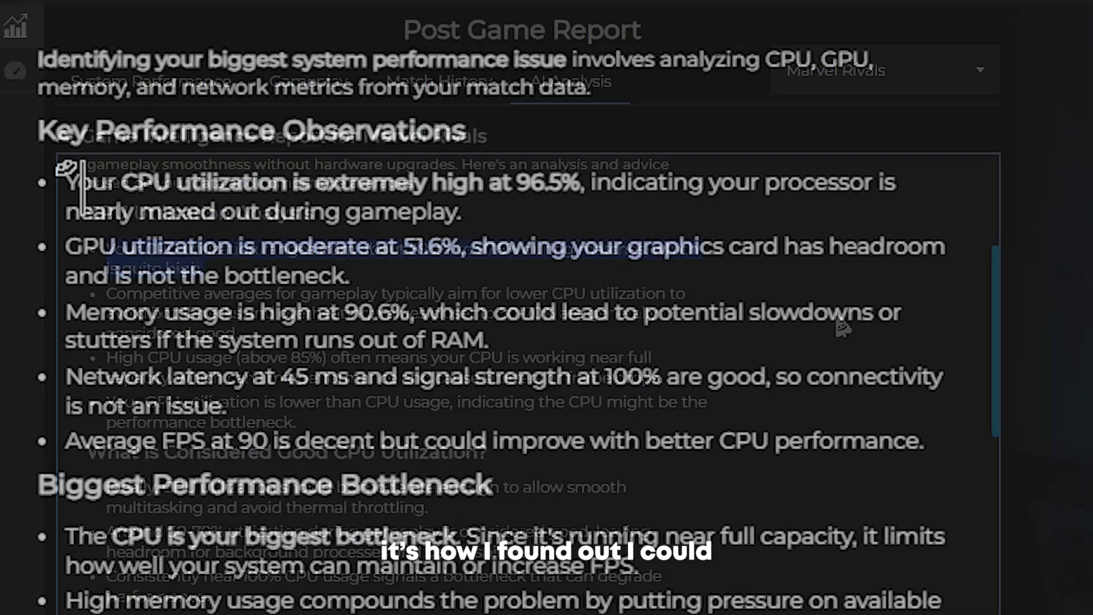
- Highlight the CPU 96.5% and GPU 51.6% utilization findings in the AI report
drag(66, 181, 391, 289)
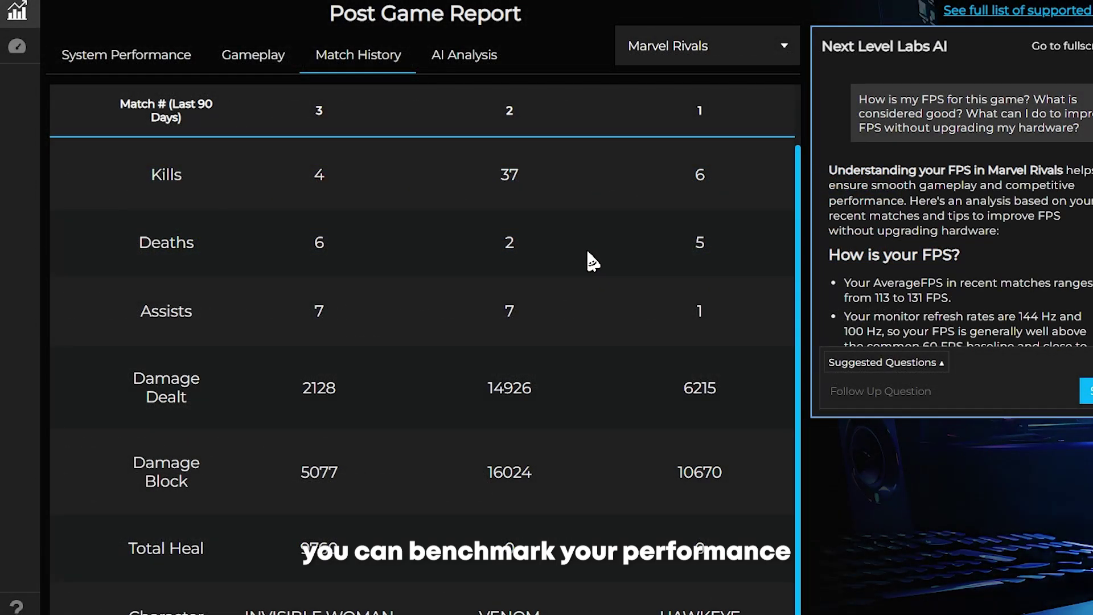
scroll(593, 261, up, 2)
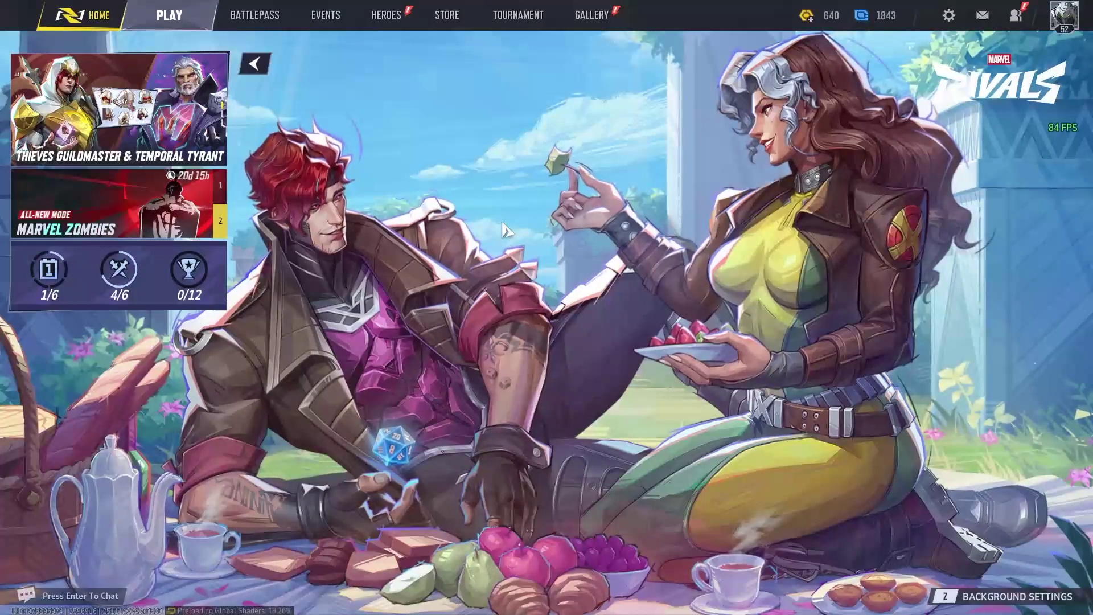
- Open Task Manager and go to the details entry for the Marvel Rivals process
key(super)
right_click(957, 604)
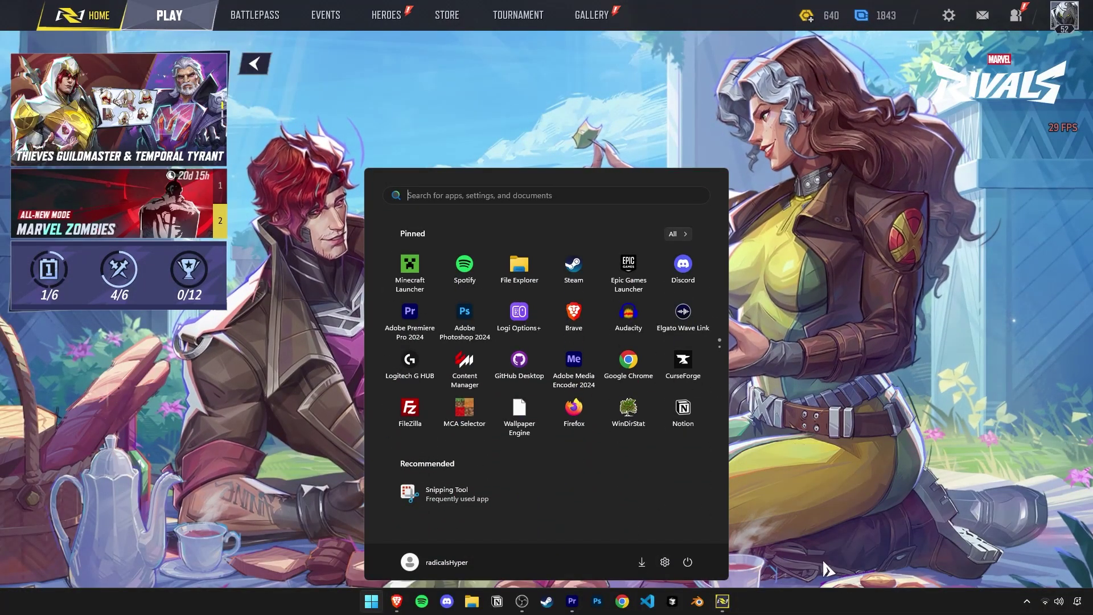
click(985, 559)
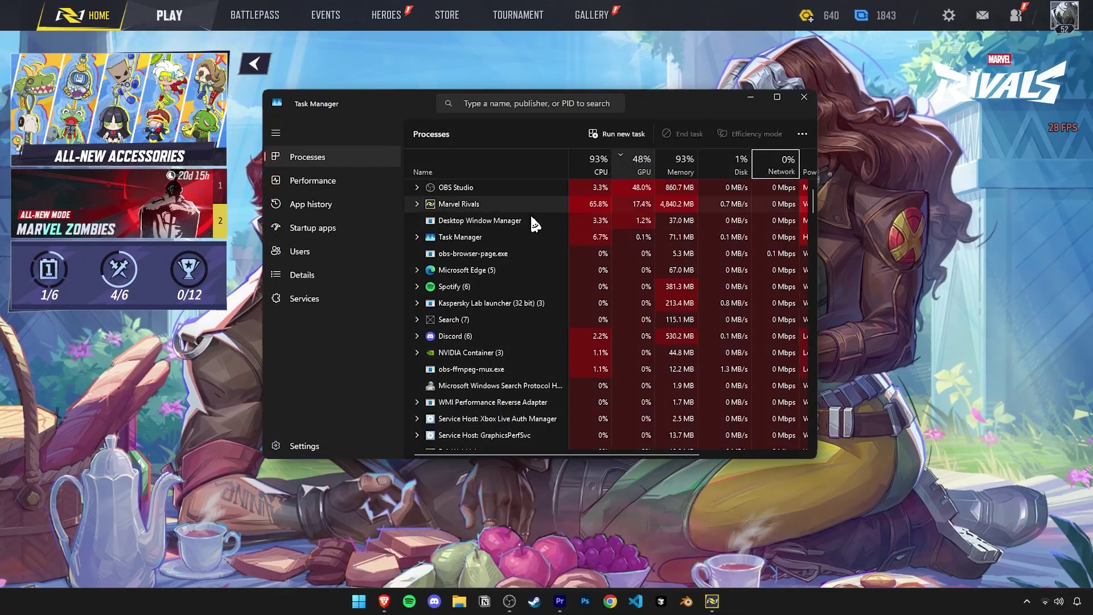
right_click(484, 205)
right_click(484, 204)
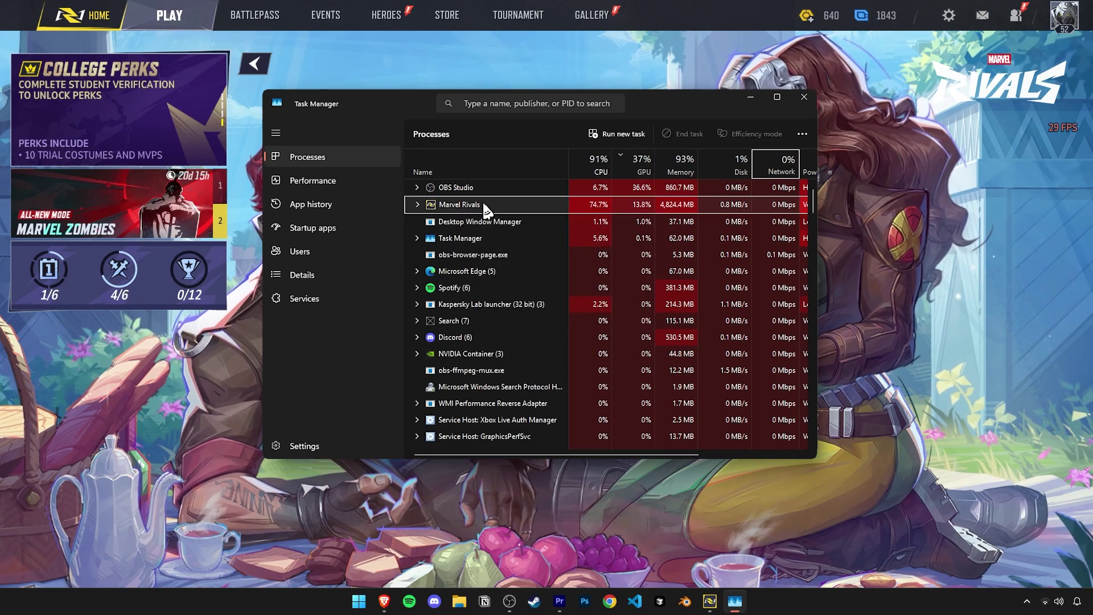
right_click(484, 204)
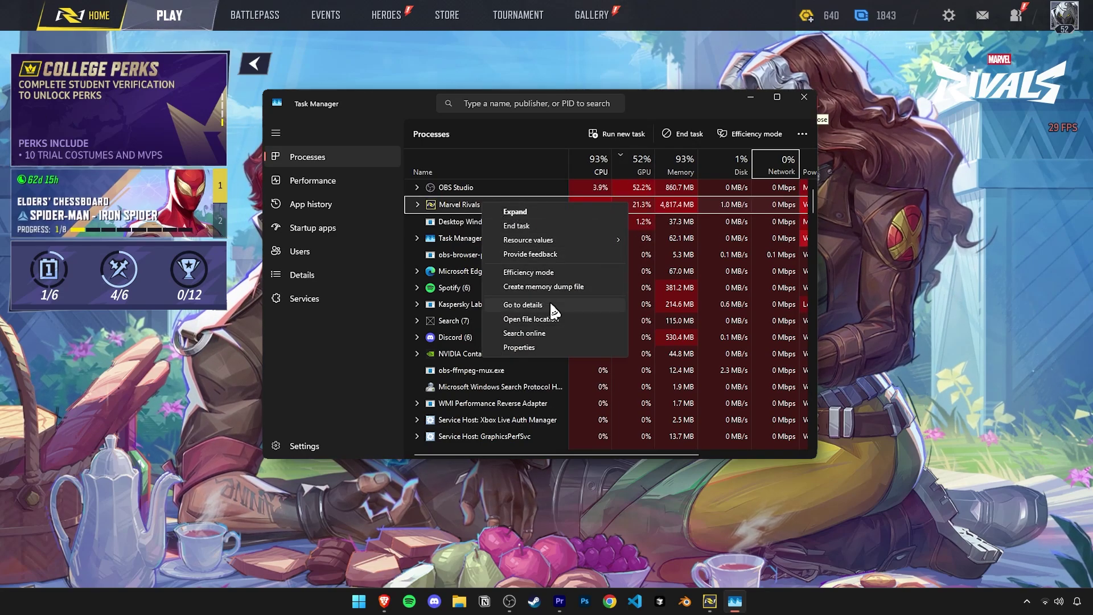
click(529, 307)
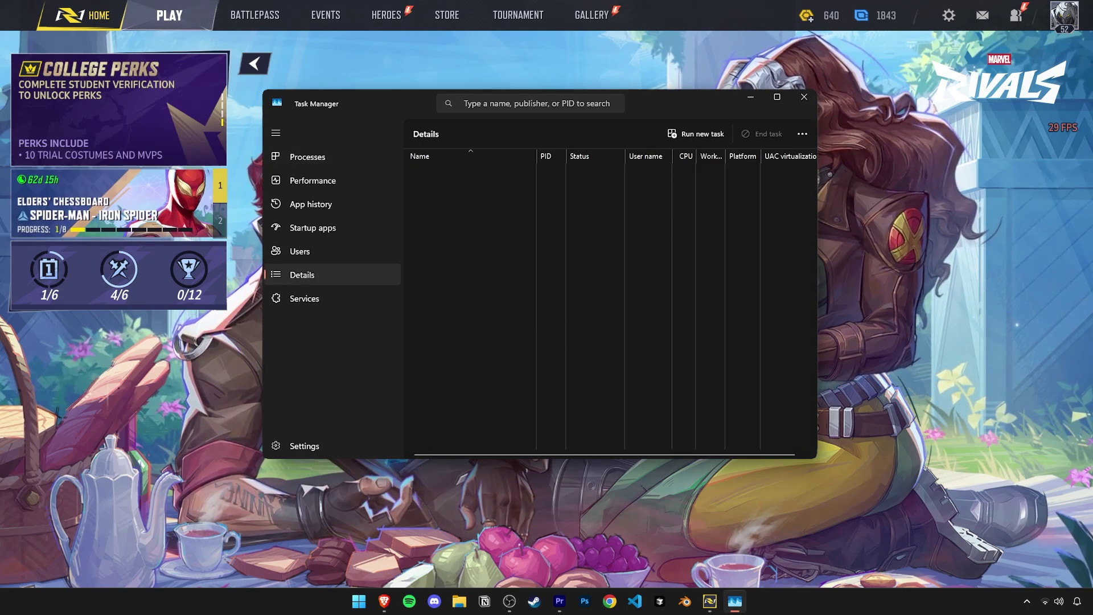
- Set Marvel-Win64-Shipping.exe priority to High, confirm, and verify the new priority
scroll(483, 265, down, 4)
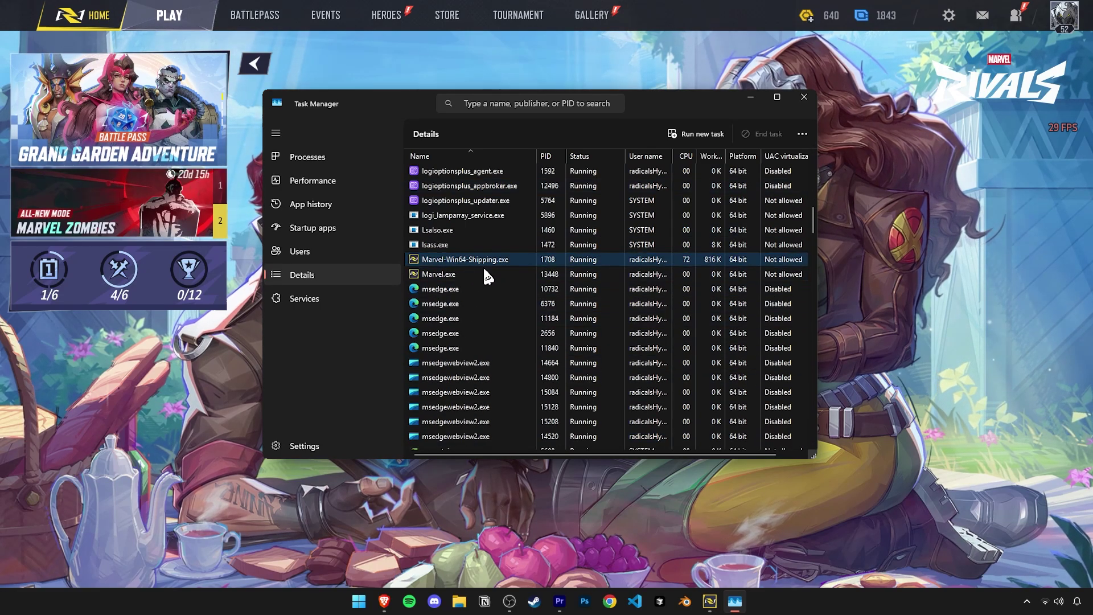
right_click(518, 259)
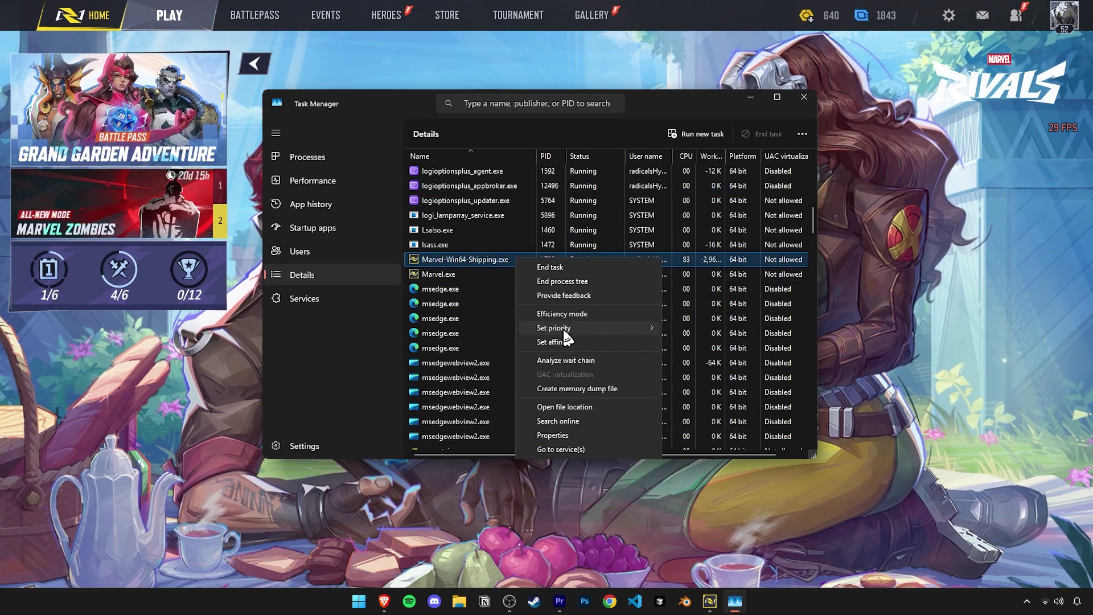
mouse_move(588, 330)
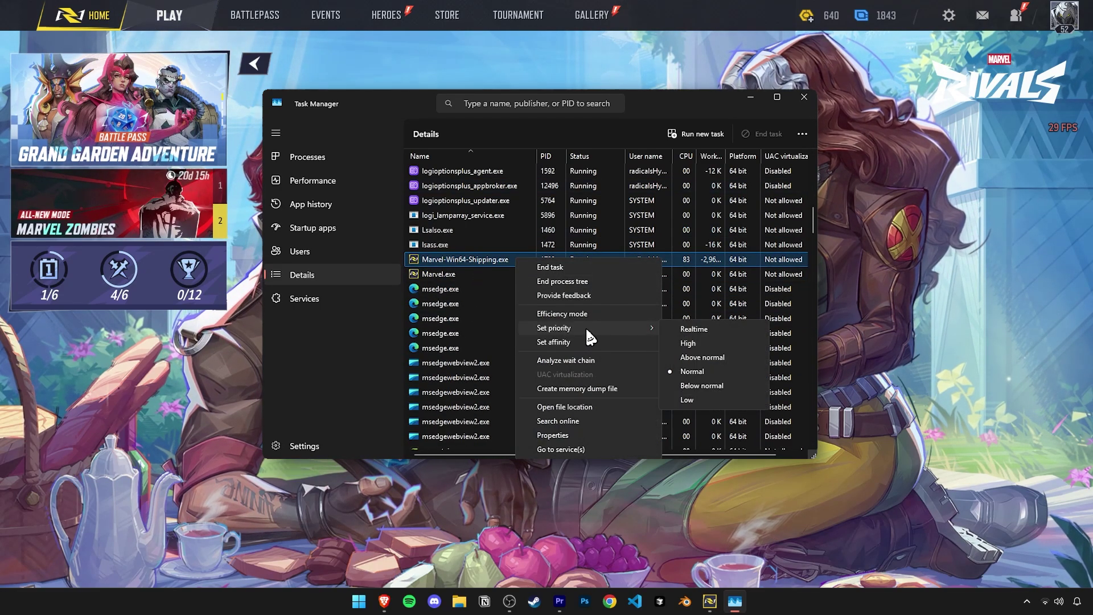
click(709, 344)
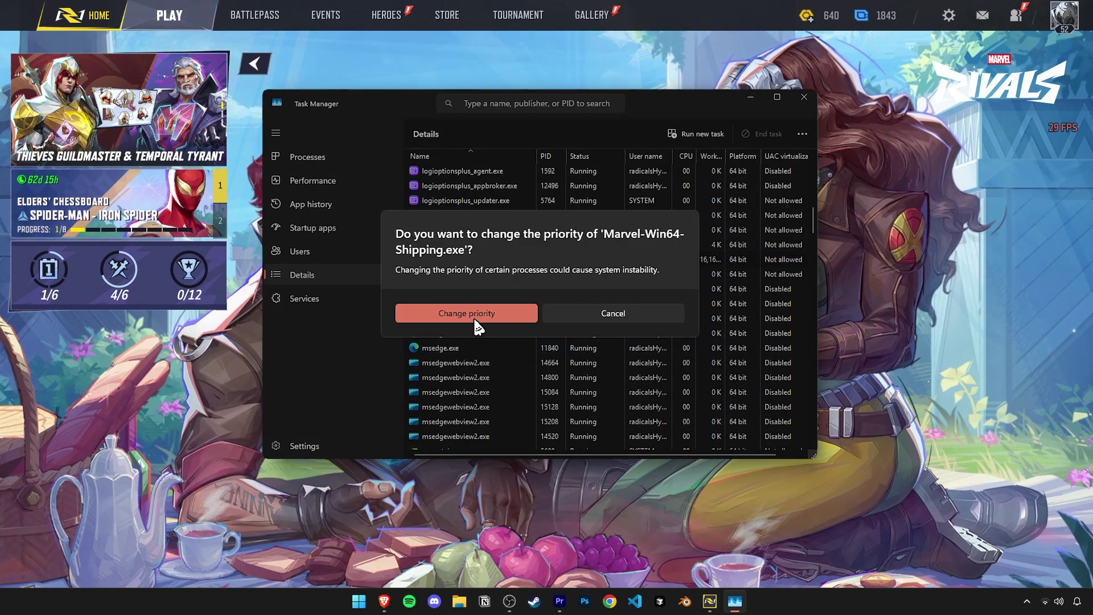
click(467, 314)
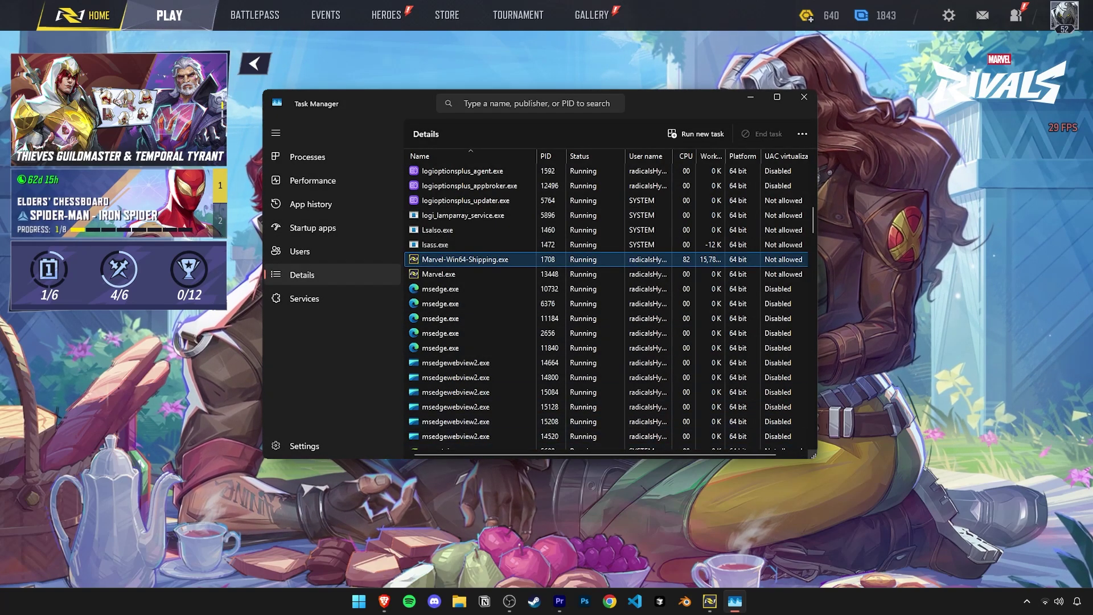
right_click(499, 261)
mouse_move(540, 330)
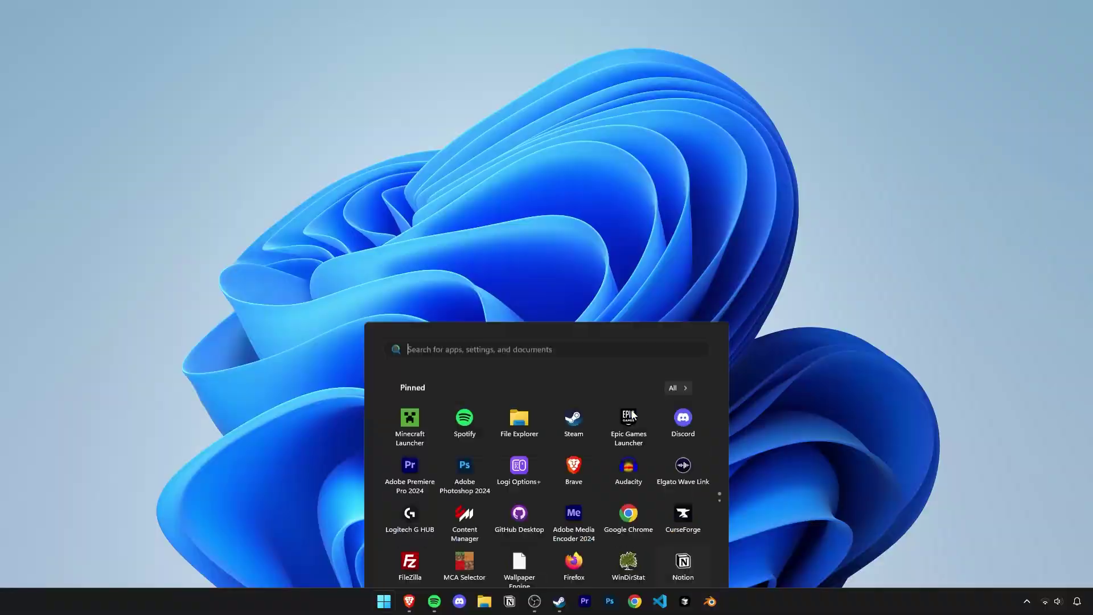
- Open Marvel Rivals' program settings in NVIDIA App's Graphics section
text(nvidia)
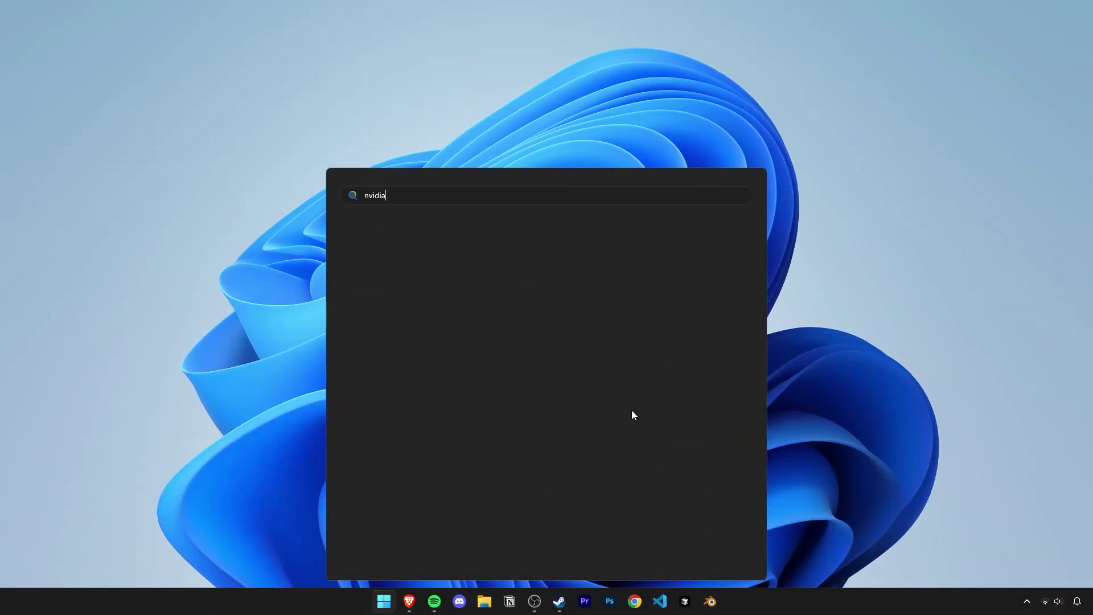
text( app)
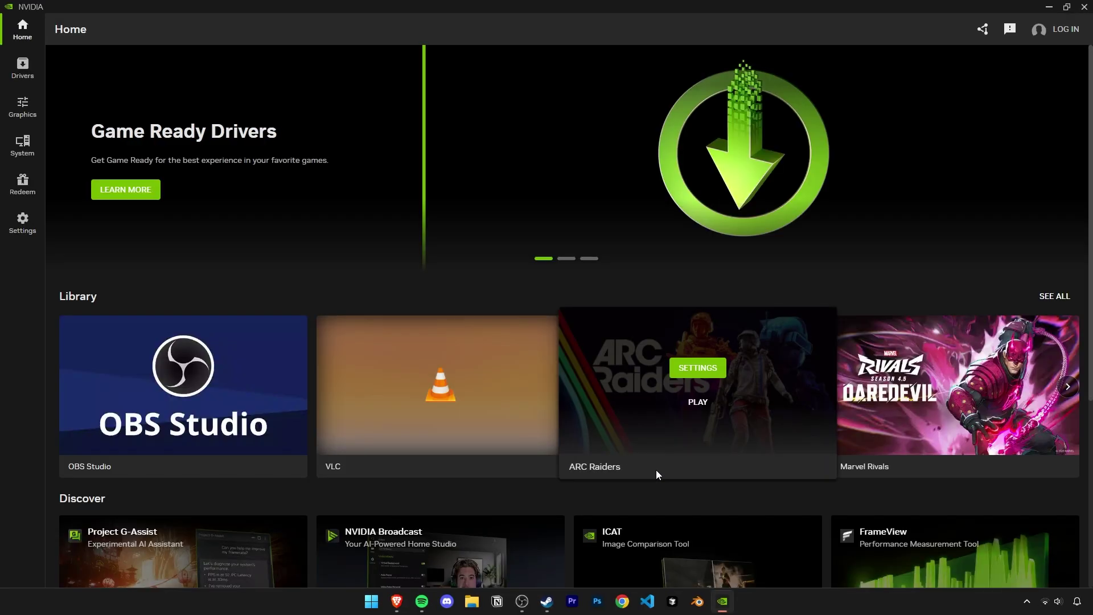
click(23, 113)
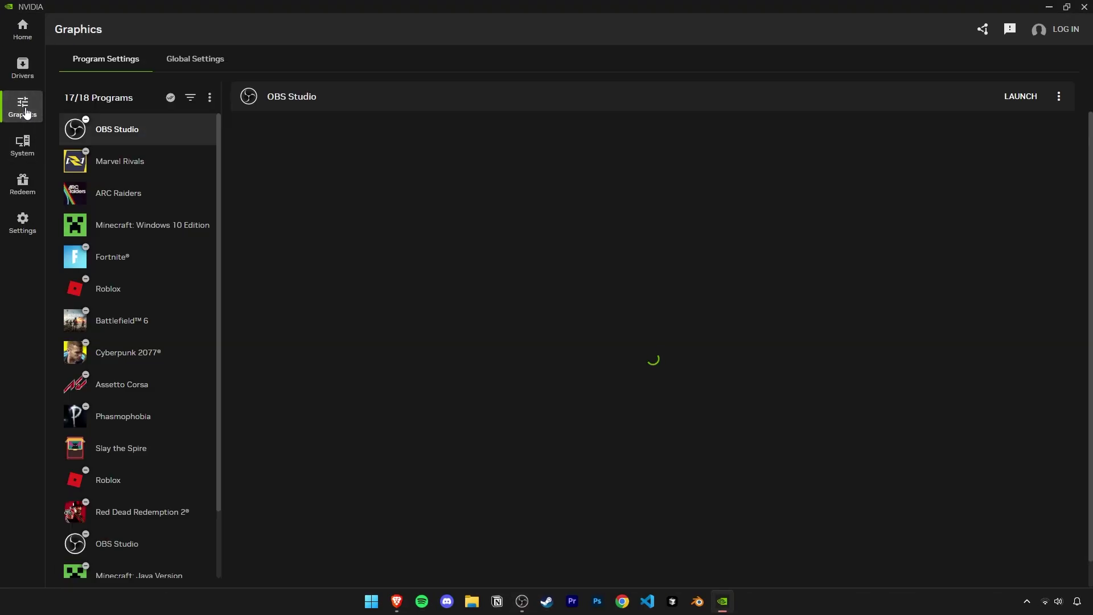
click(133, 163)
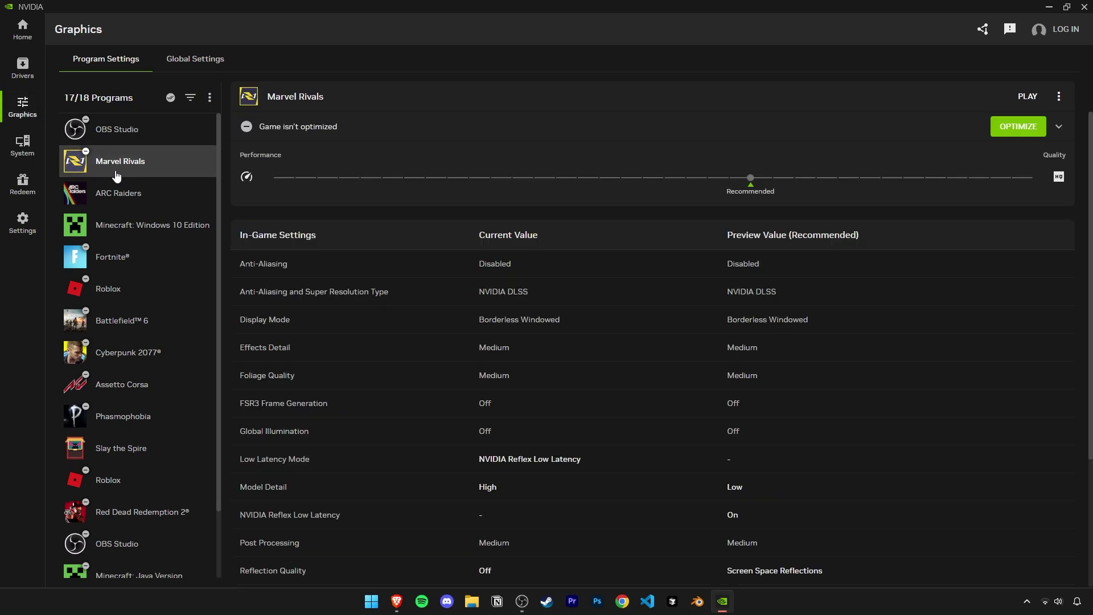
scroll(584, 354, down, 10)
scroll(582, 356, down, 2)
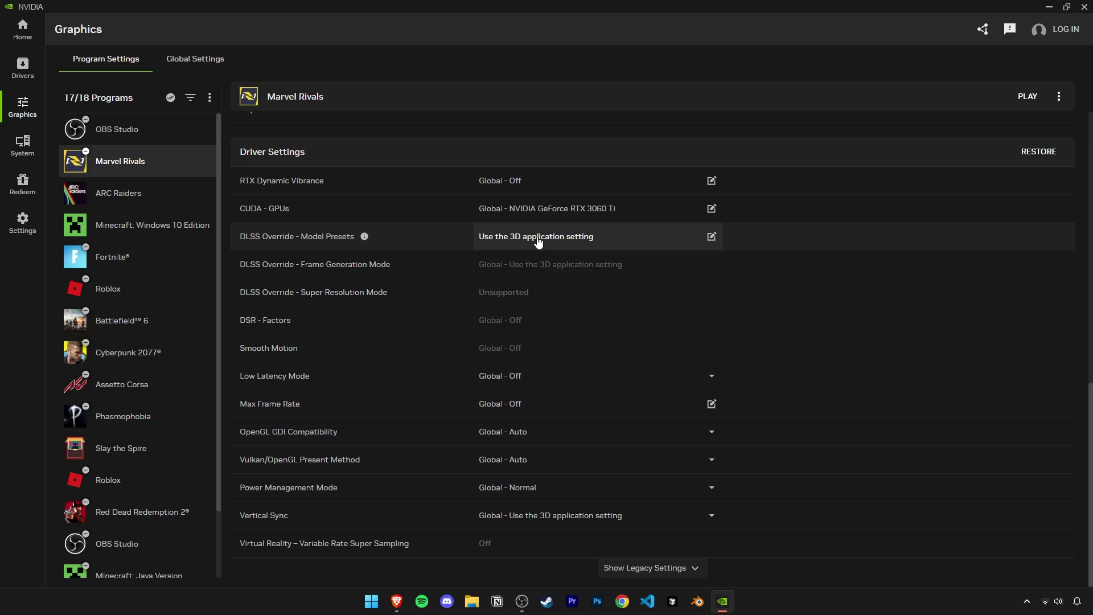
- Set the DLSS model preset override to Custom with Super Resolution Preset K
click(538, 238)
click(625, 252)
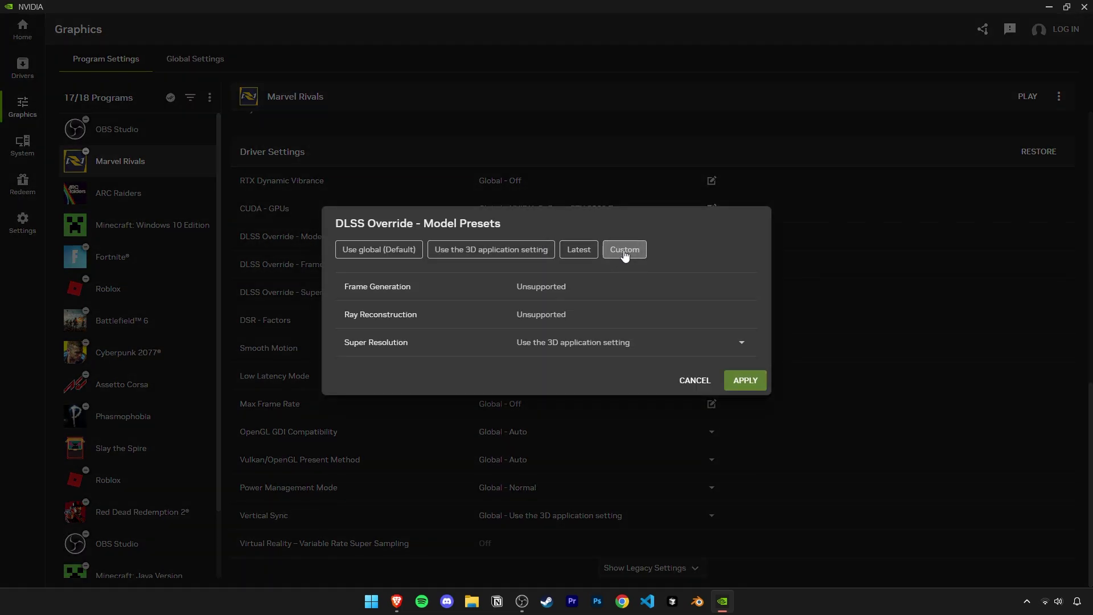
click(575, 345)
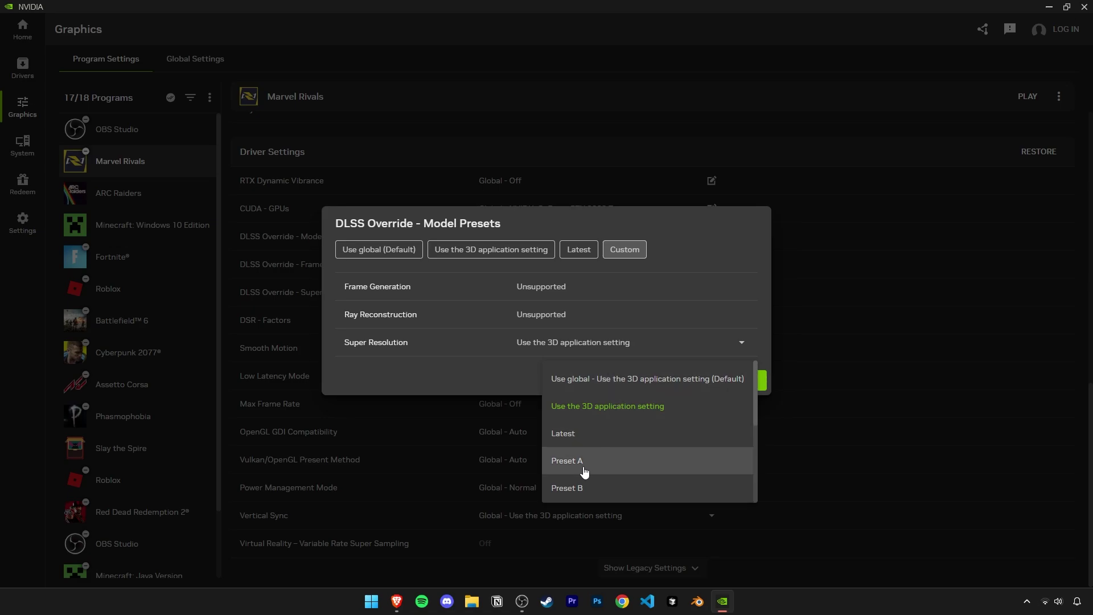
scroll(584, 471, down, 5)
click(565, 489)
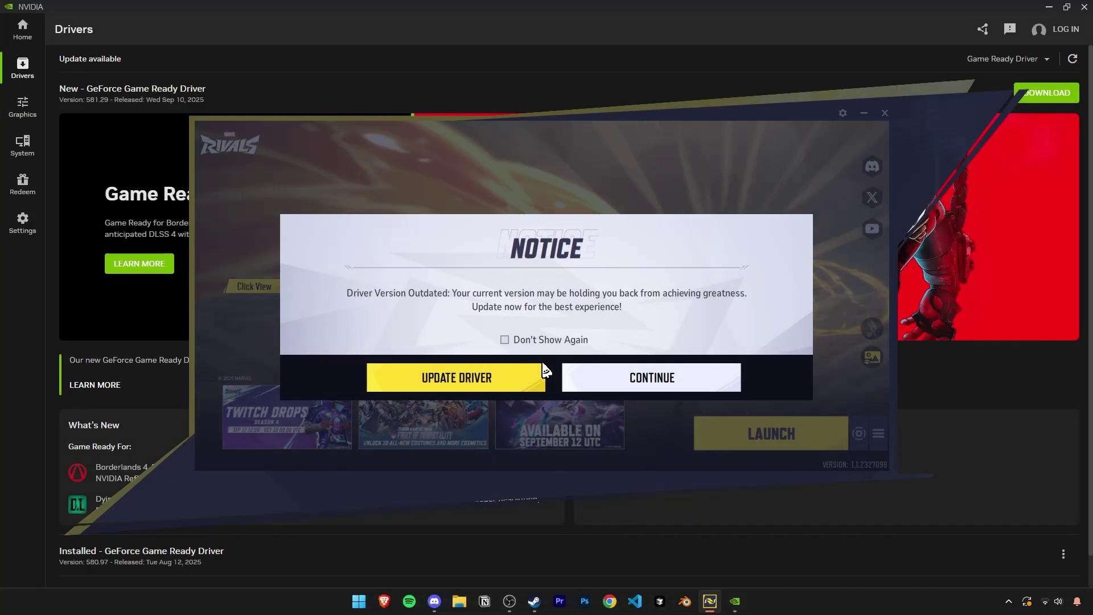
- Dismiss the outdated-driver notice, close the launcher, and download the new Game Ready driver
click(635, 379)
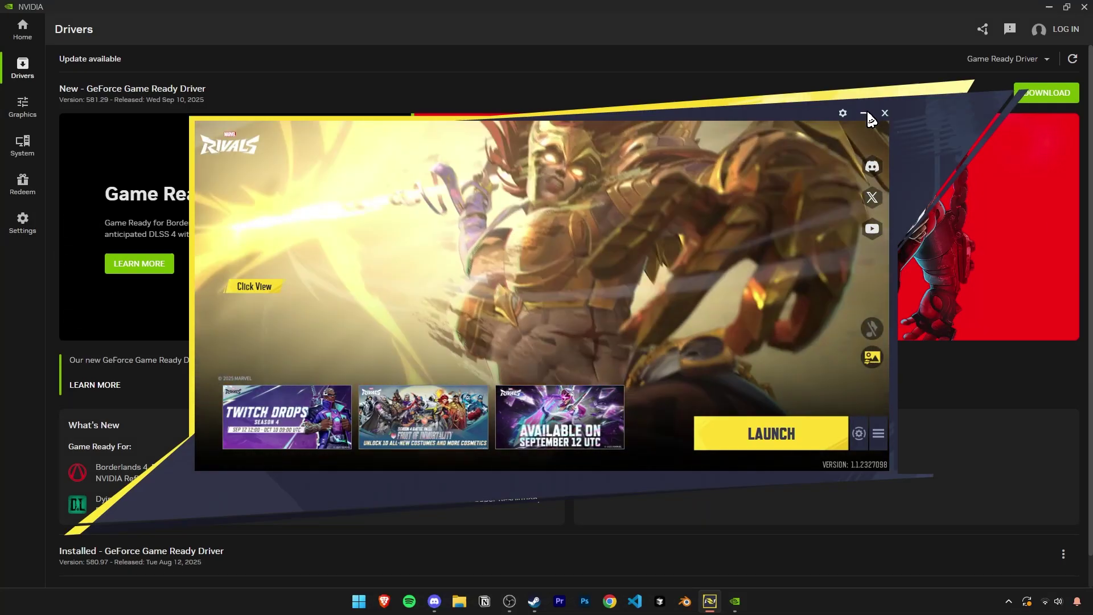
click(885, 113)
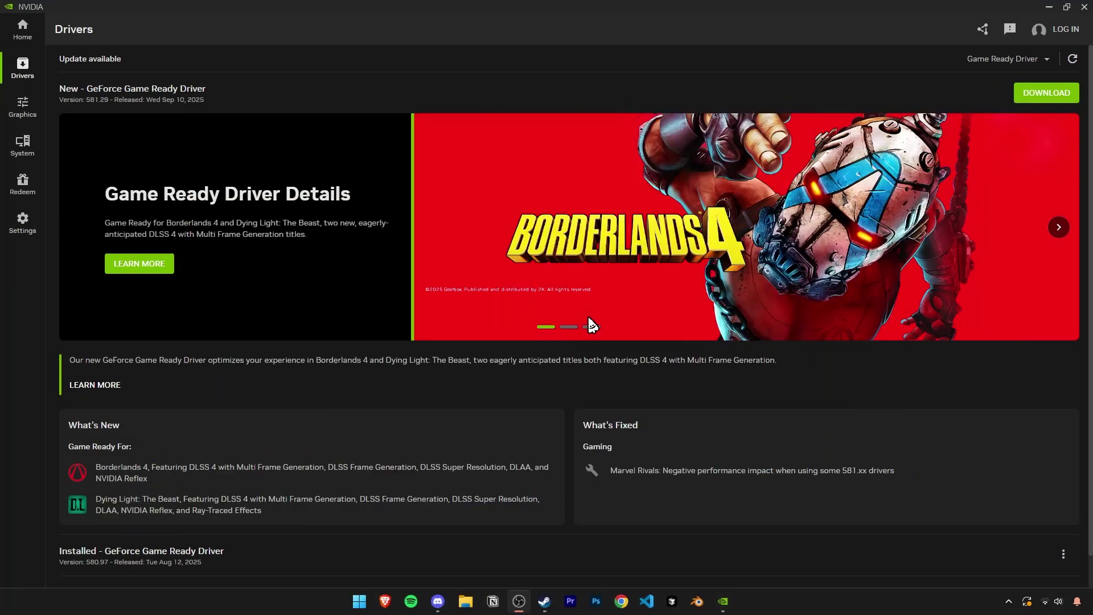
click(1040, 100)
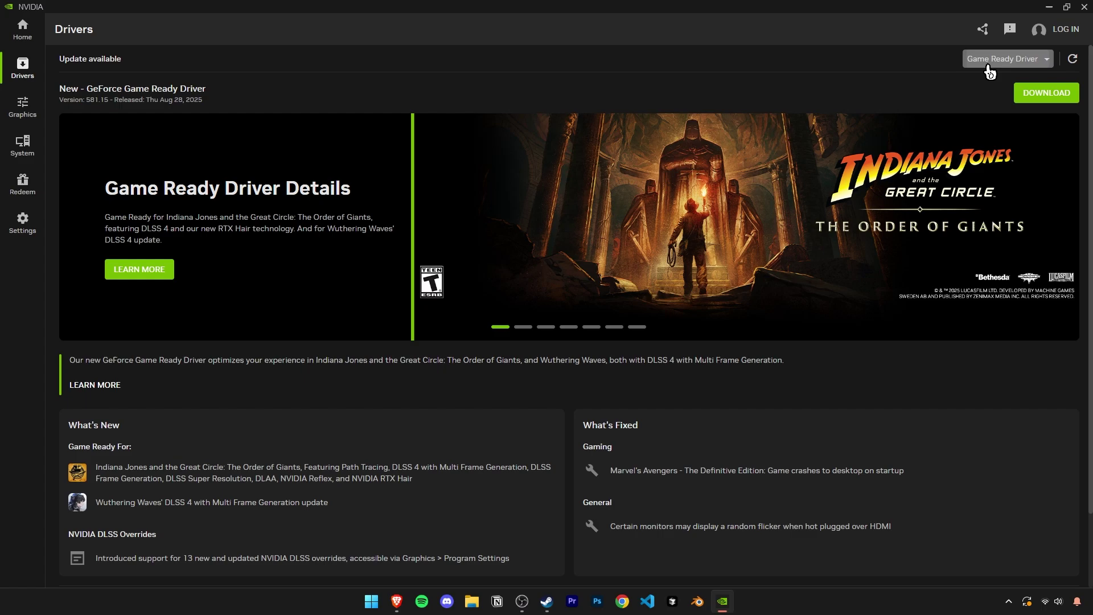
- Switch the driver type to Studio Driver, back to Game Ready Driver, then close NVIDIA App
click(989, 62)
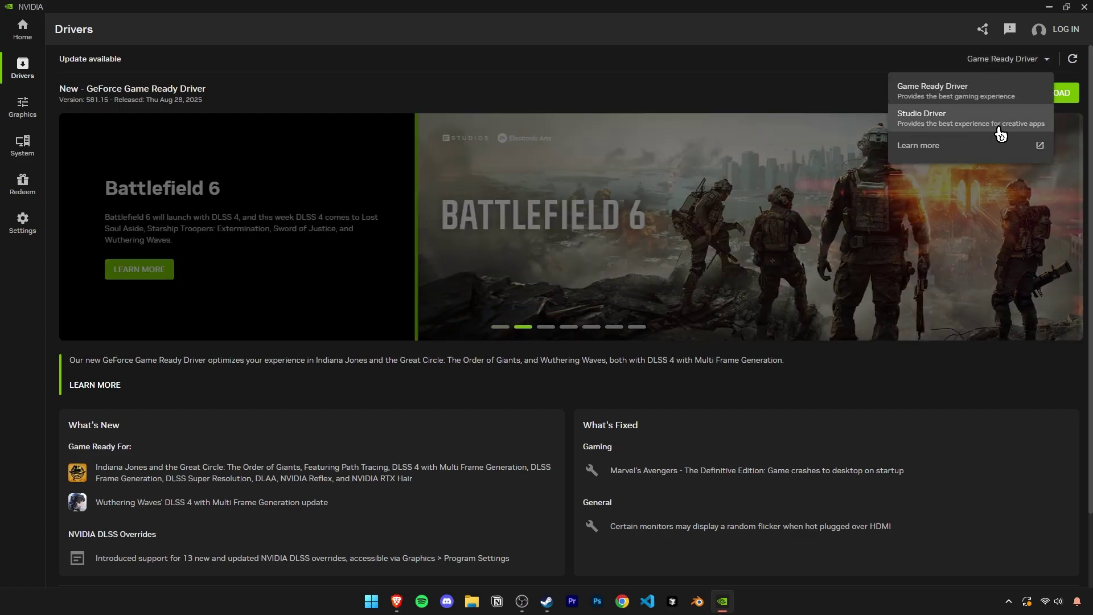
click(997, 126)
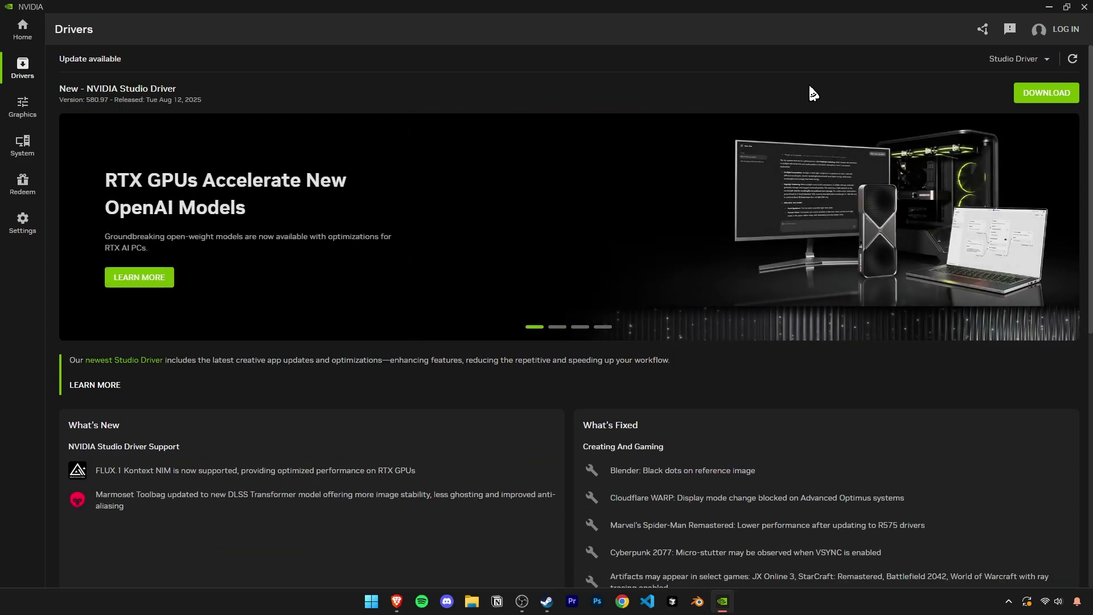
scroll(813, 92, down, 2)
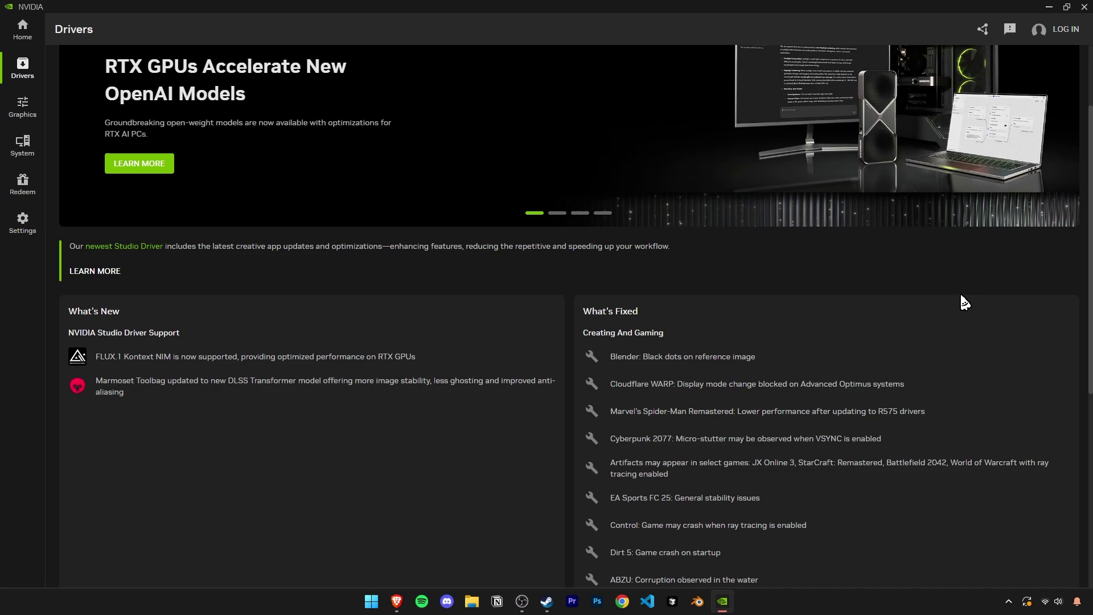
scroll(964, 302, up, 2)
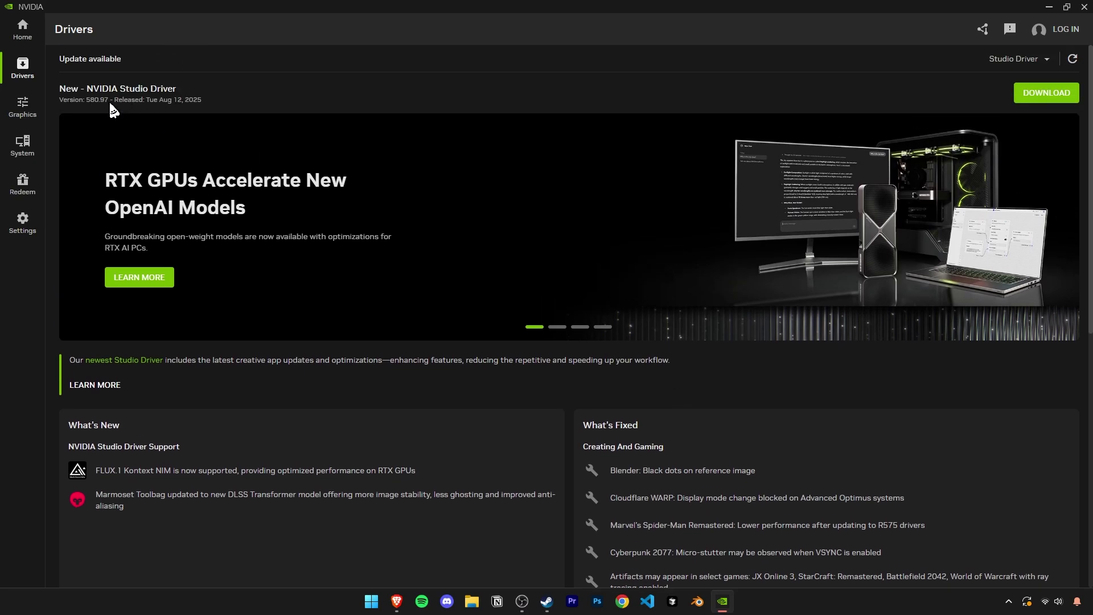
scroll(113, 110, down, 7)
scroll(113, 110, up, 7)
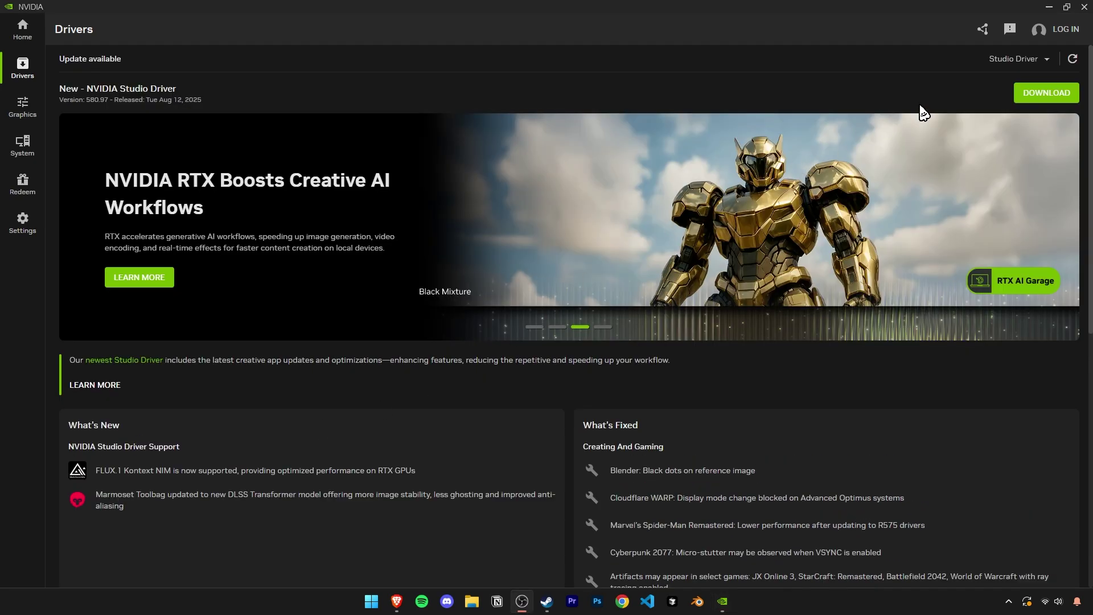
click(1018, 59)
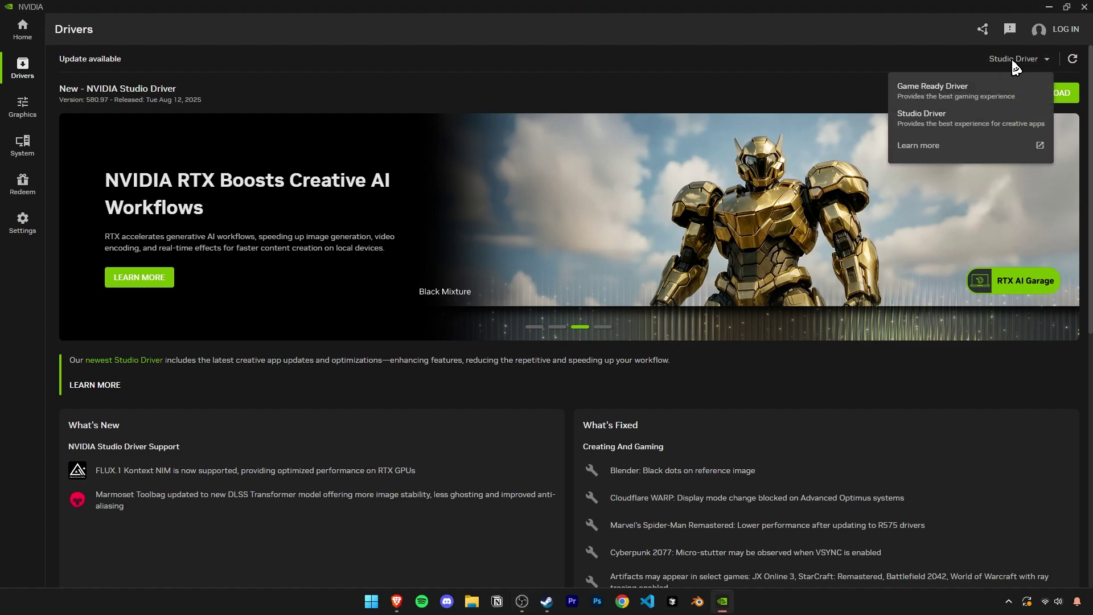
click(913, 92)
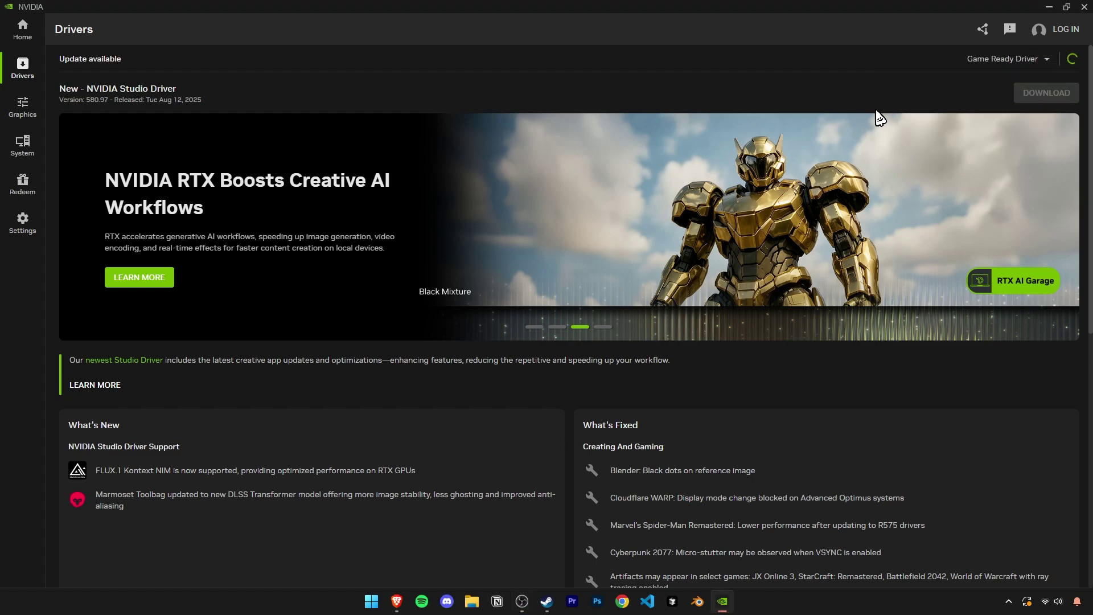
key(alt+F4)
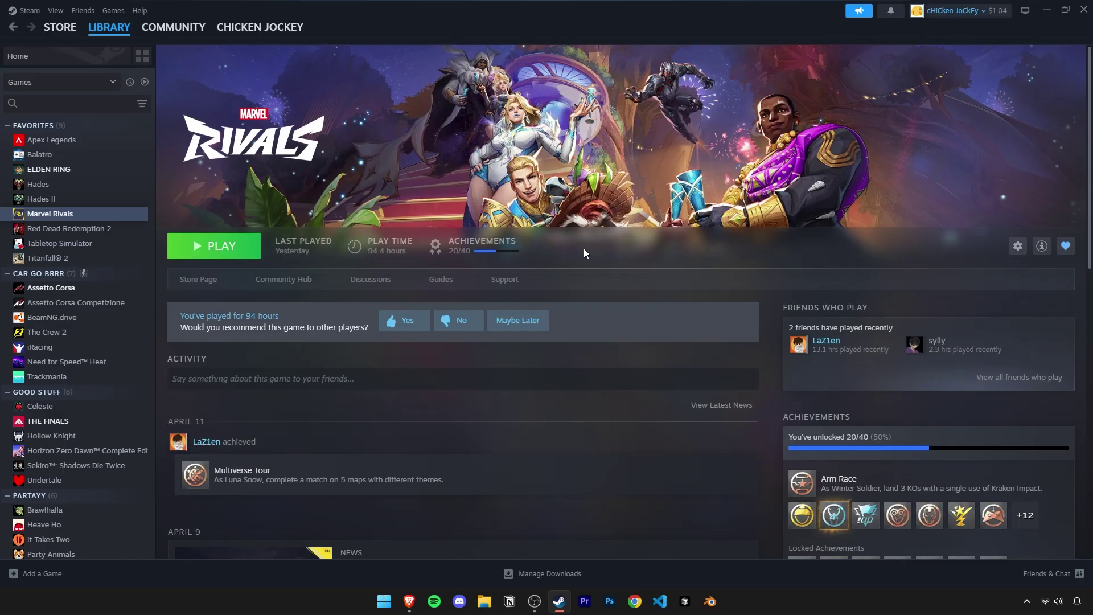
- Open Marvel Rivals' local install folder from Steam's Manage menu
click(1018, 248)
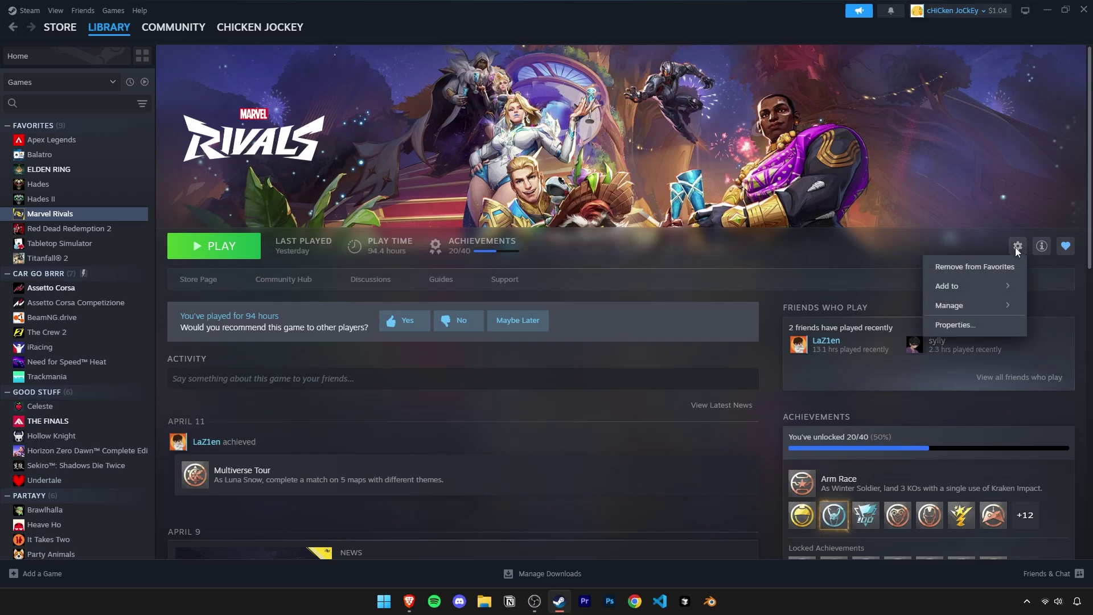
mouse_move(968, 306)
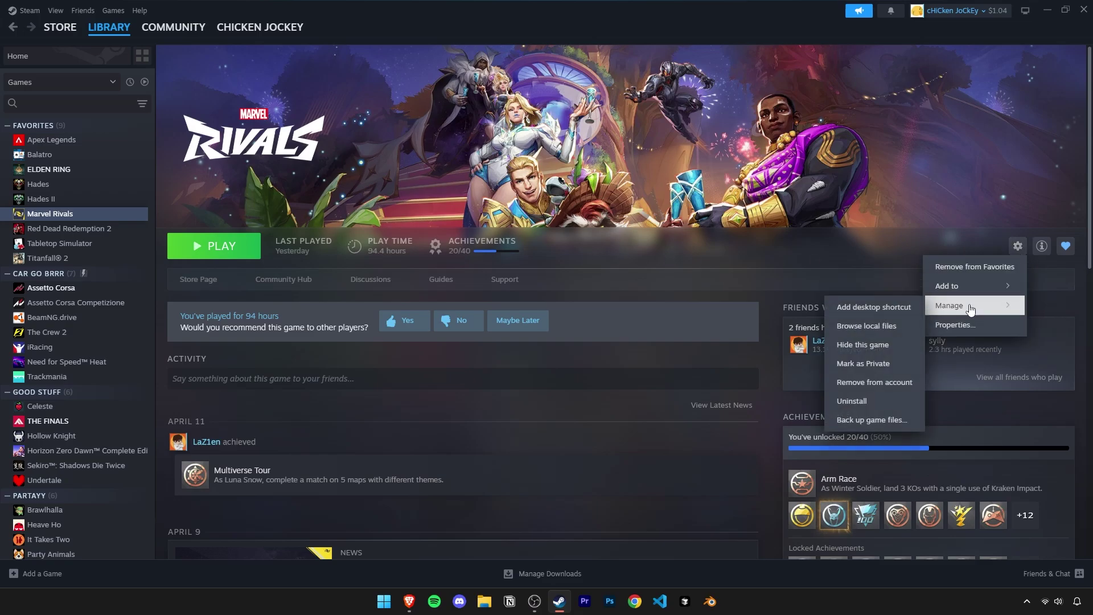
click(871, 329)
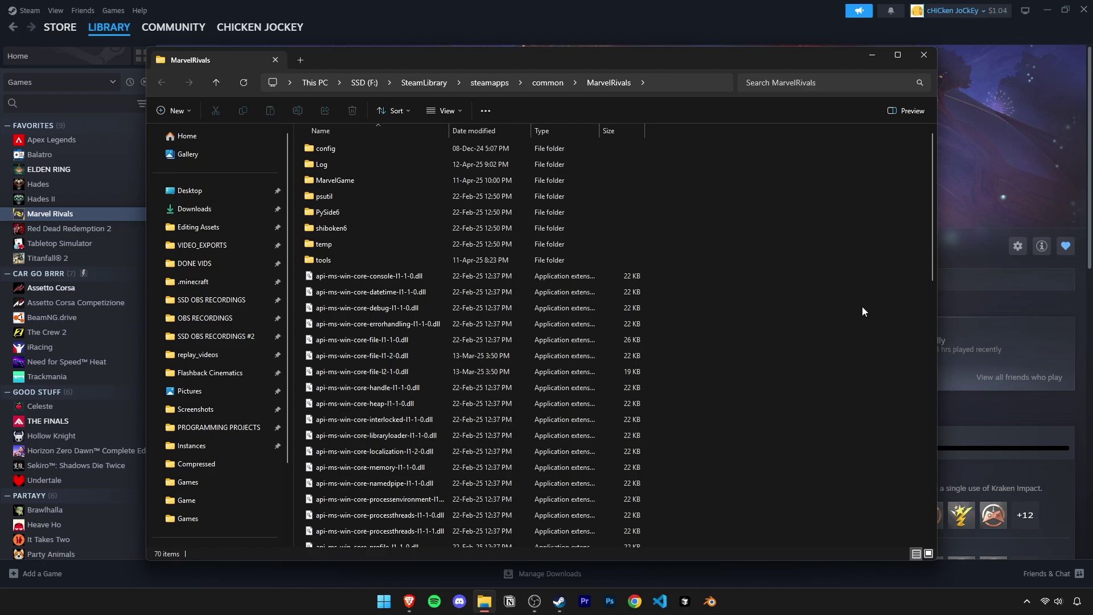
- Browse into MarvelGame\Marvel\Binaries\Win64 and select Marvel-Win64-Shipping.exe
click(1084, 11)
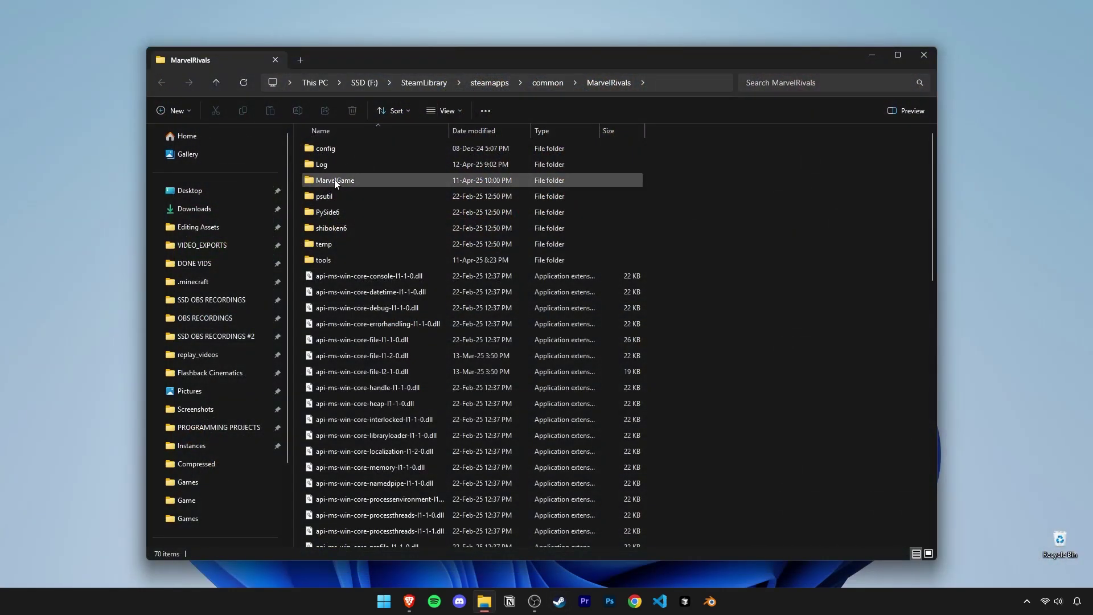
double_click(364, 181)
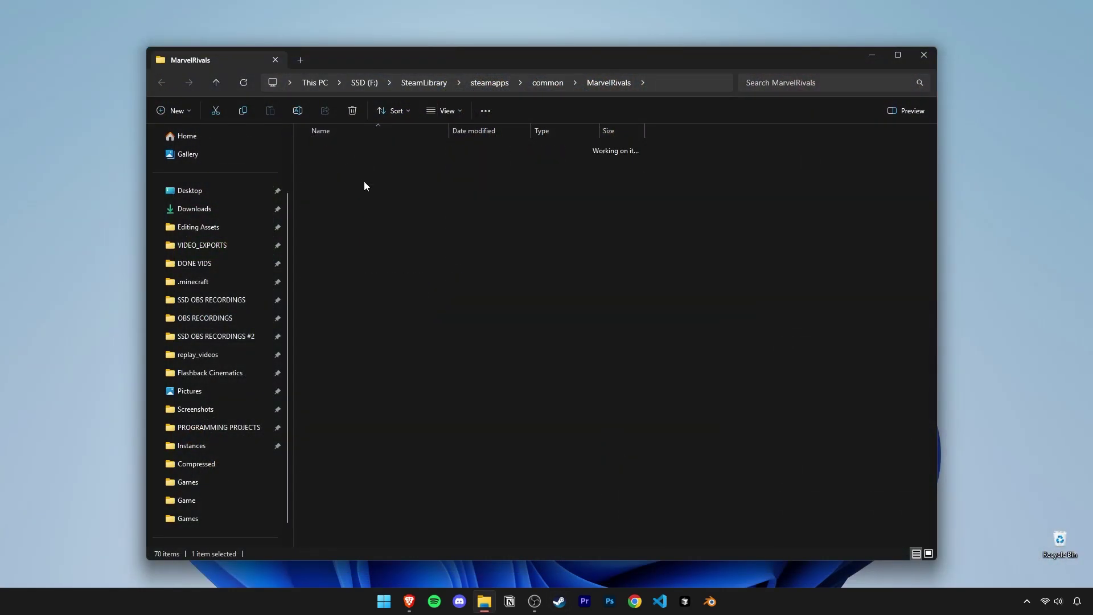
click(377, 165)
double_click(377, 165)
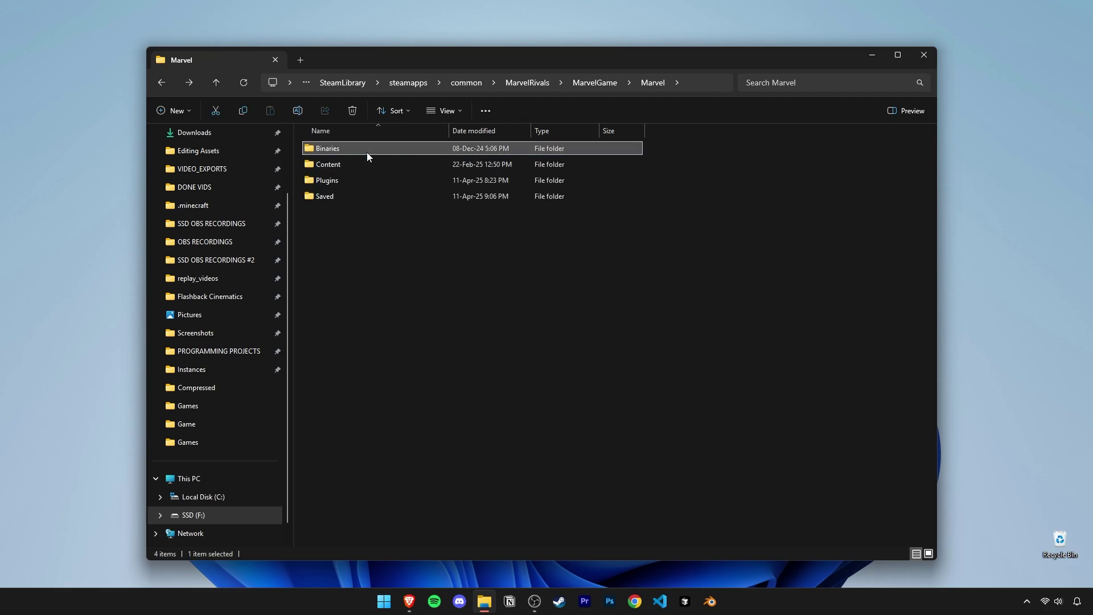
double_click(372, 149)
double_click(372, 150)
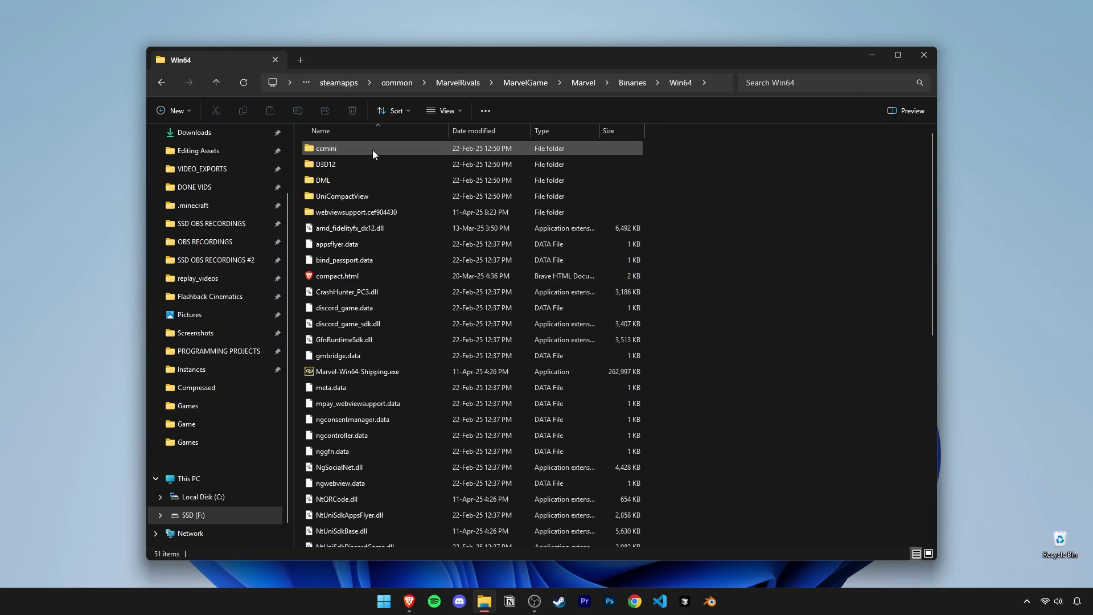
click(325, 376)
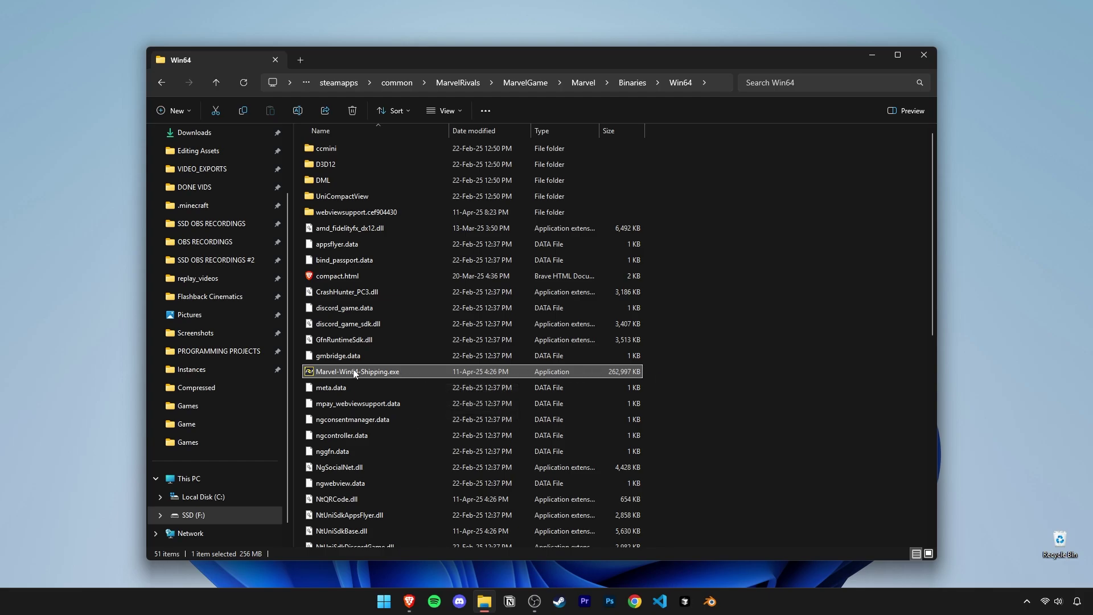
- In the executable's Compatibility properties, disable fullscreen optimizations and enable Run as administrator
right_click(432, 373)
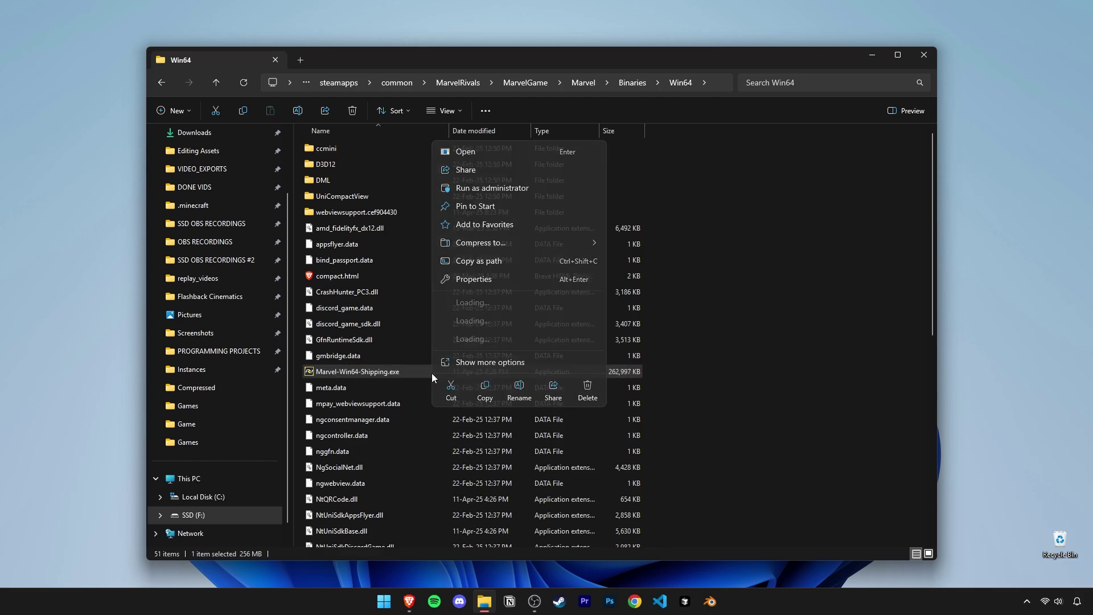
click(471, 280)
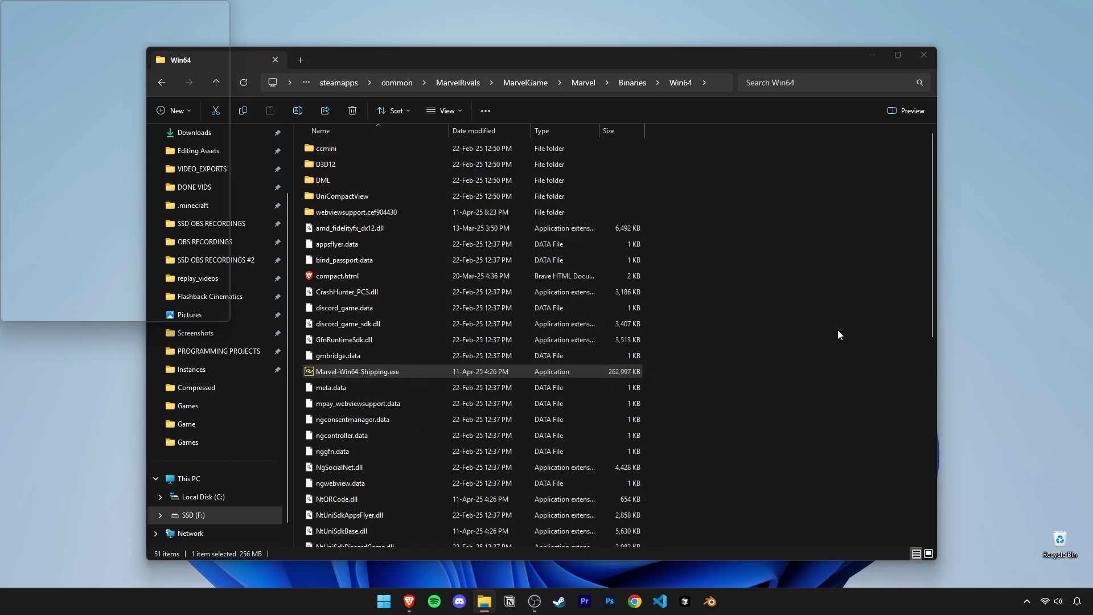
drag(547, 267, 557, 149)
click(514, 180)
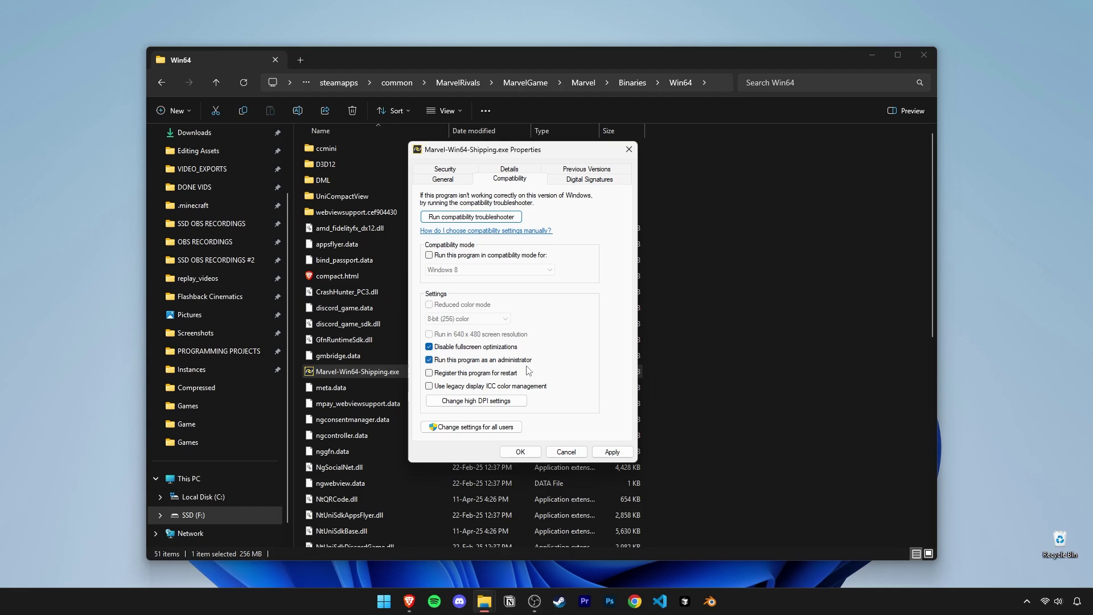
click(564, 455)
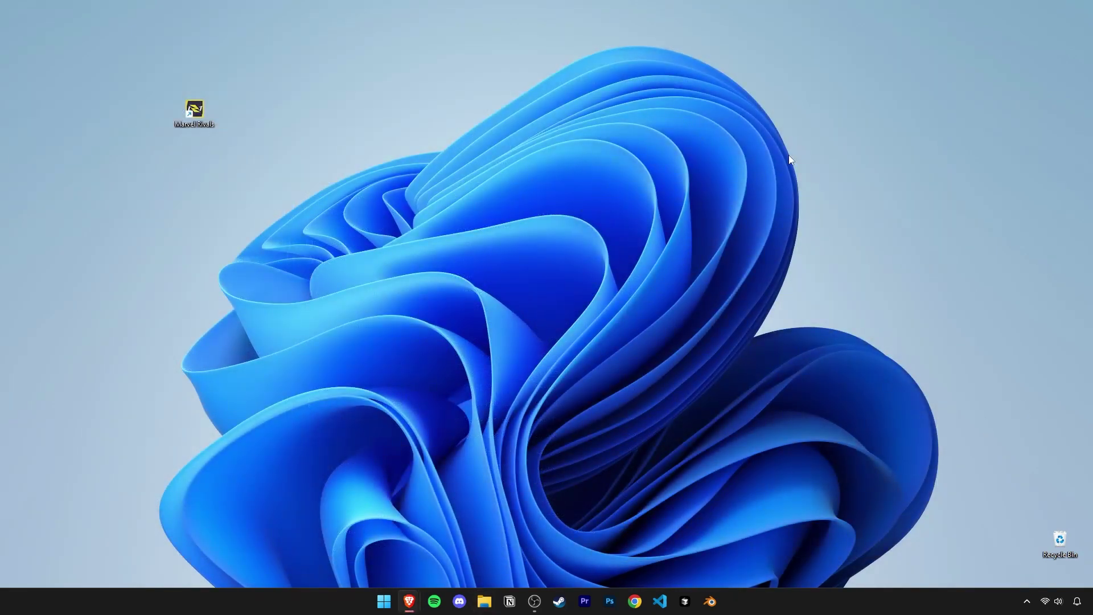
- Open Game Mode in Windows Settings through a 'game mod' Start search
key(super)
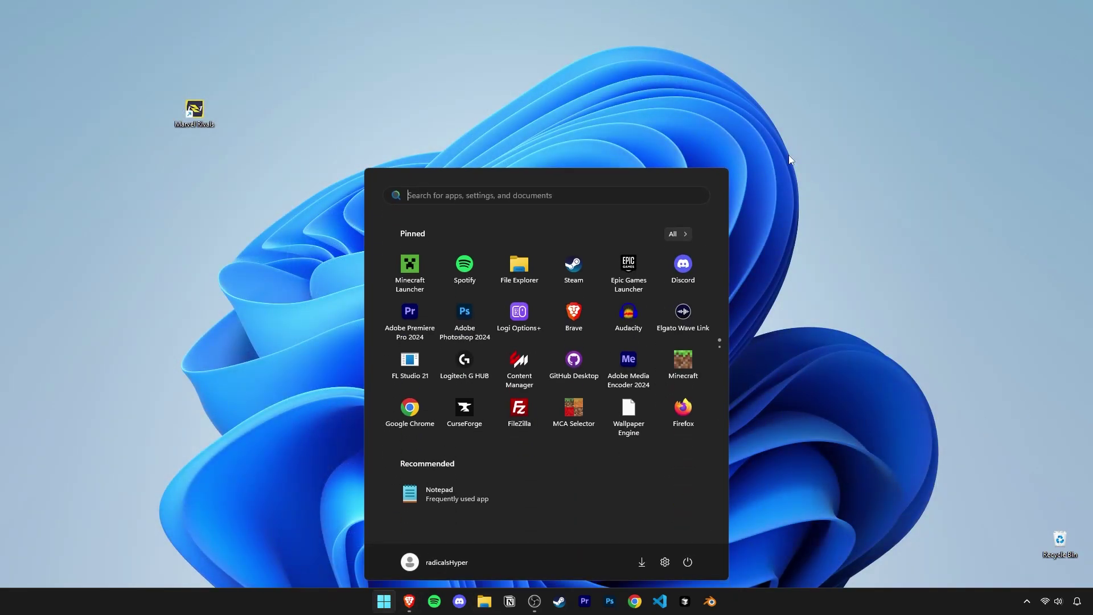
text(game mode)
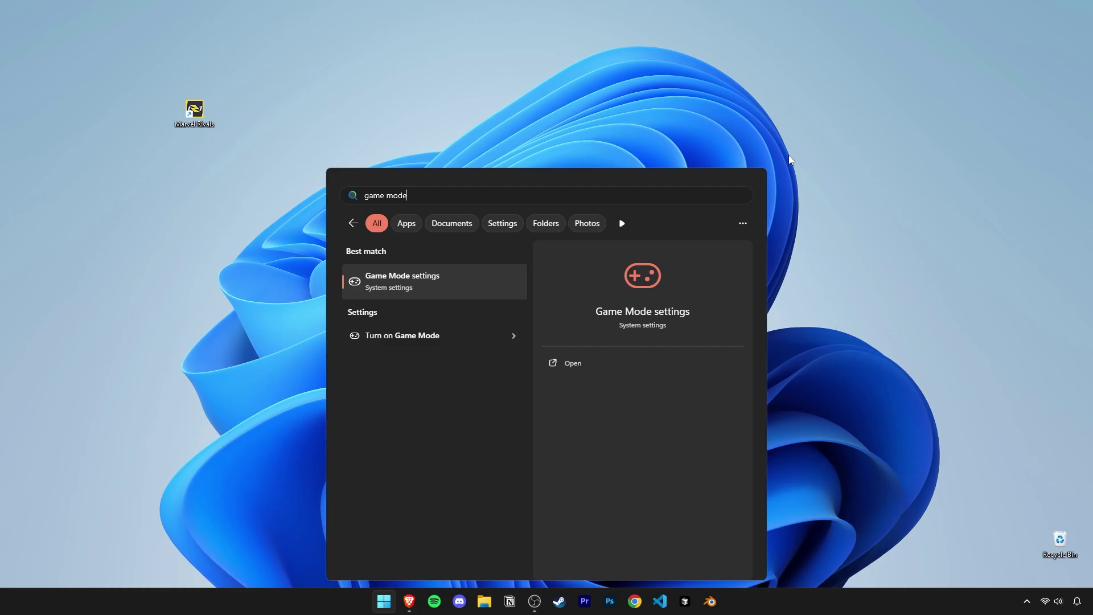
key(Return)
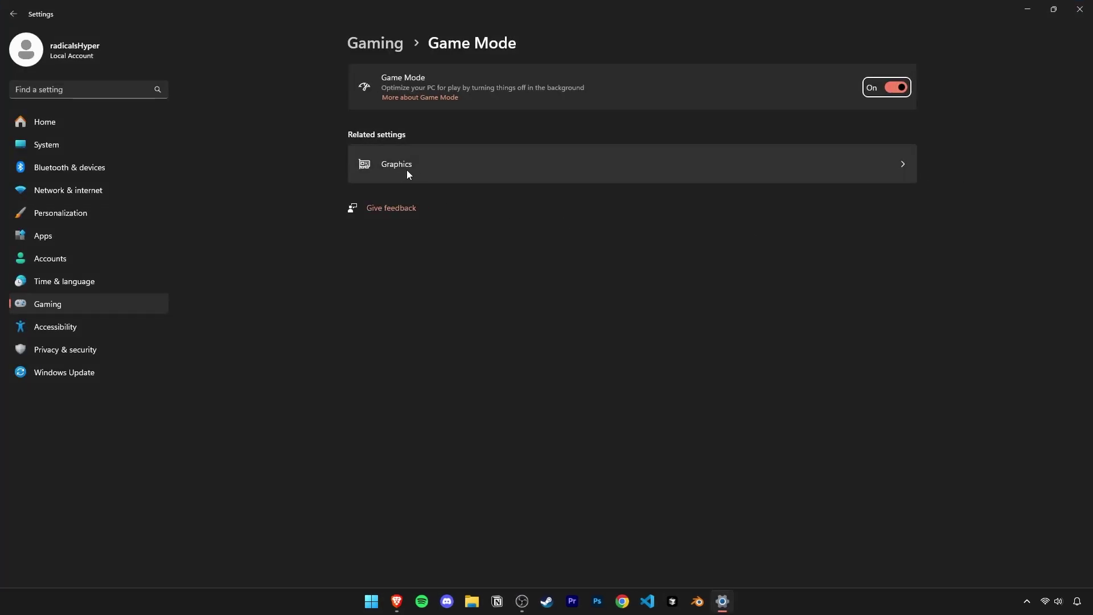
- On the Graphics page, confirm Marvel Rivals uses High Performance (NVIDIA GeForce RTX 3060 Ti) GPU preference
click(408, 170)
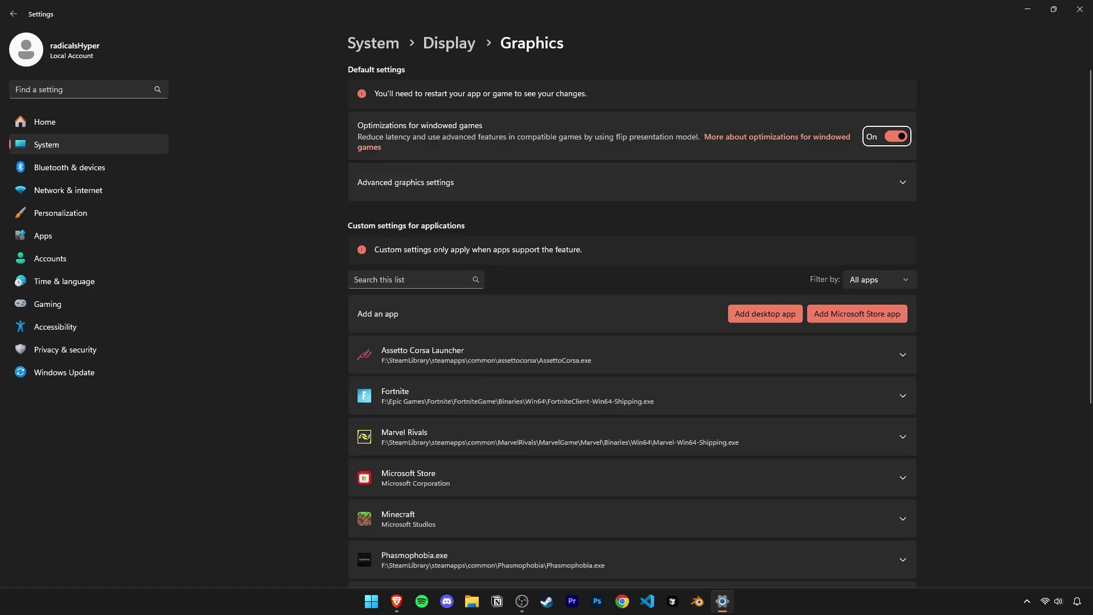
scroll(589, 387, down, 3)
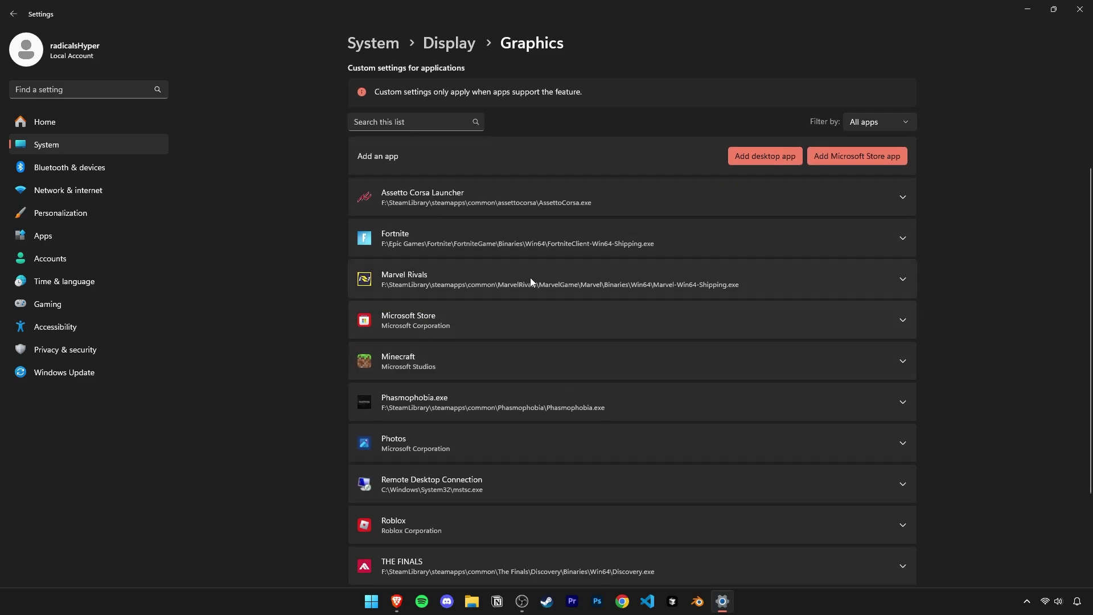
scroll(918, 342, down, 2)
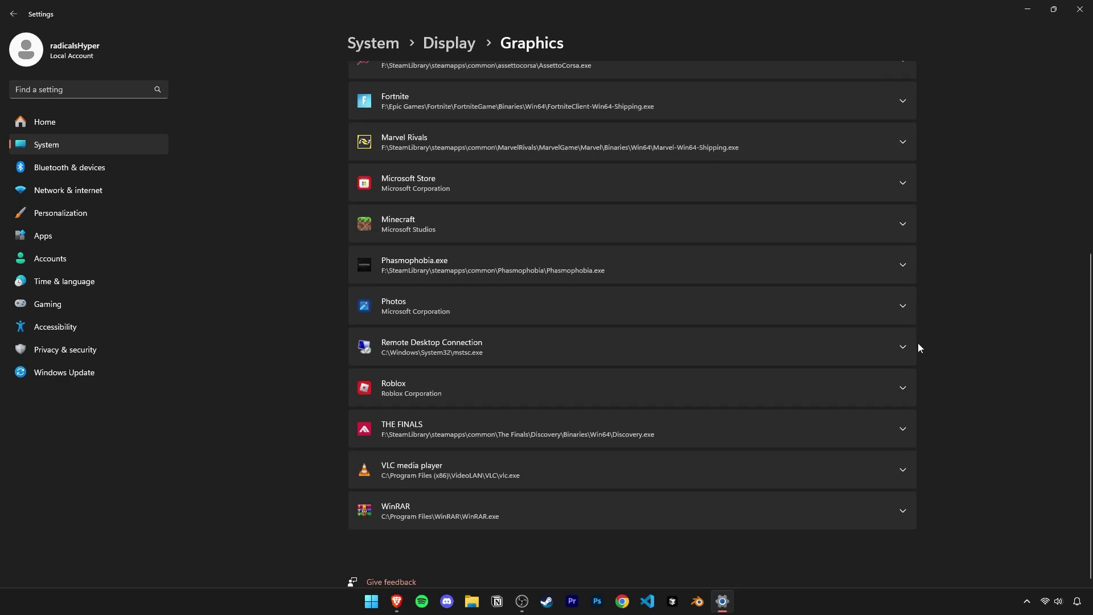
scroll(918, 343, up, 4)
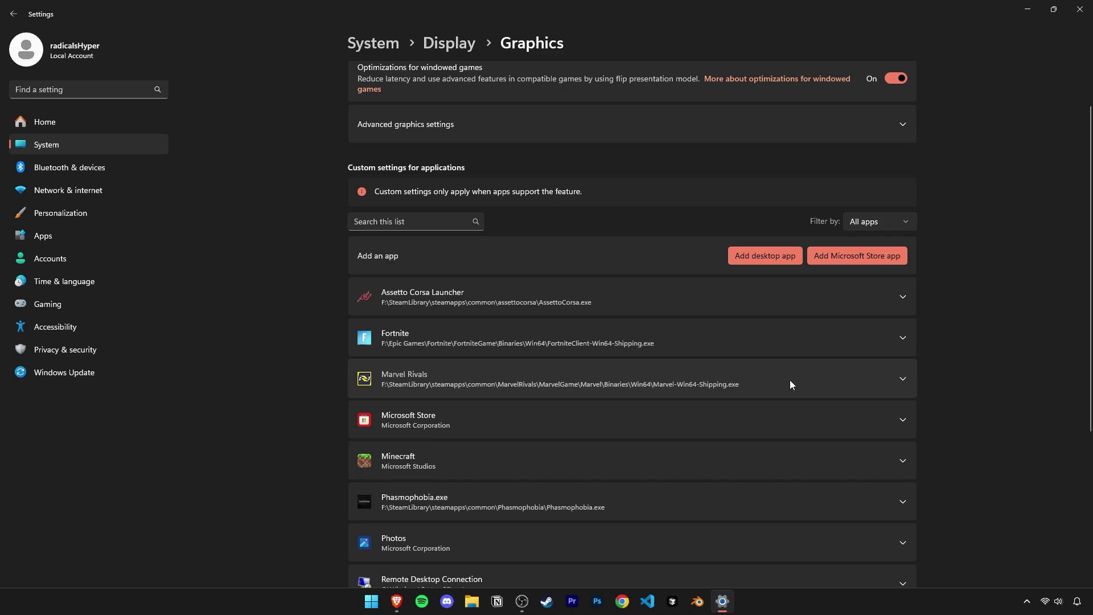
click(791, 384)
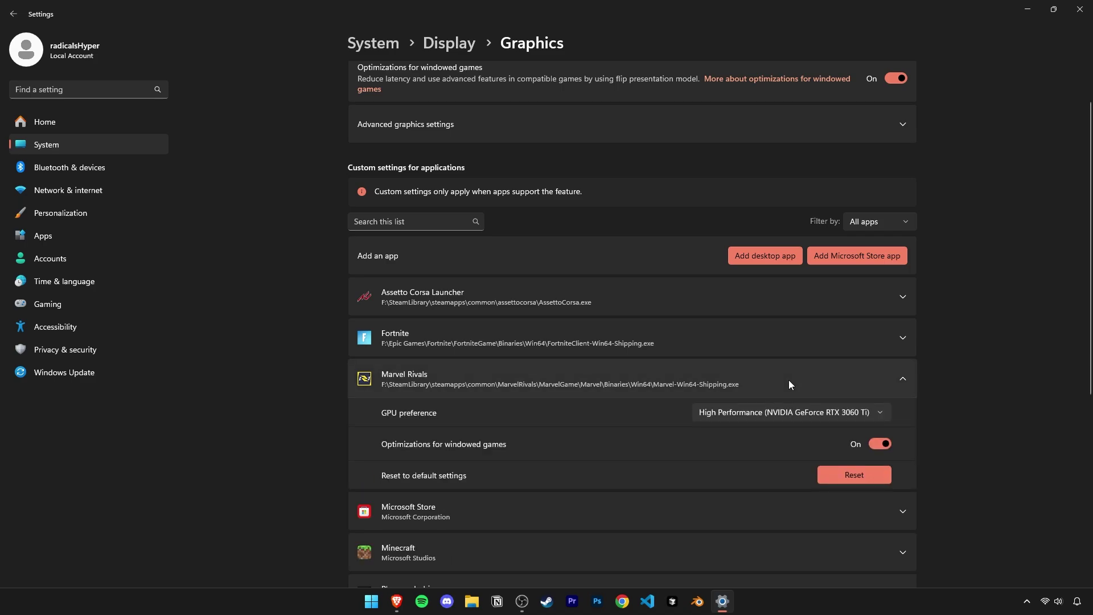
scroll(789, 381, down, 2)
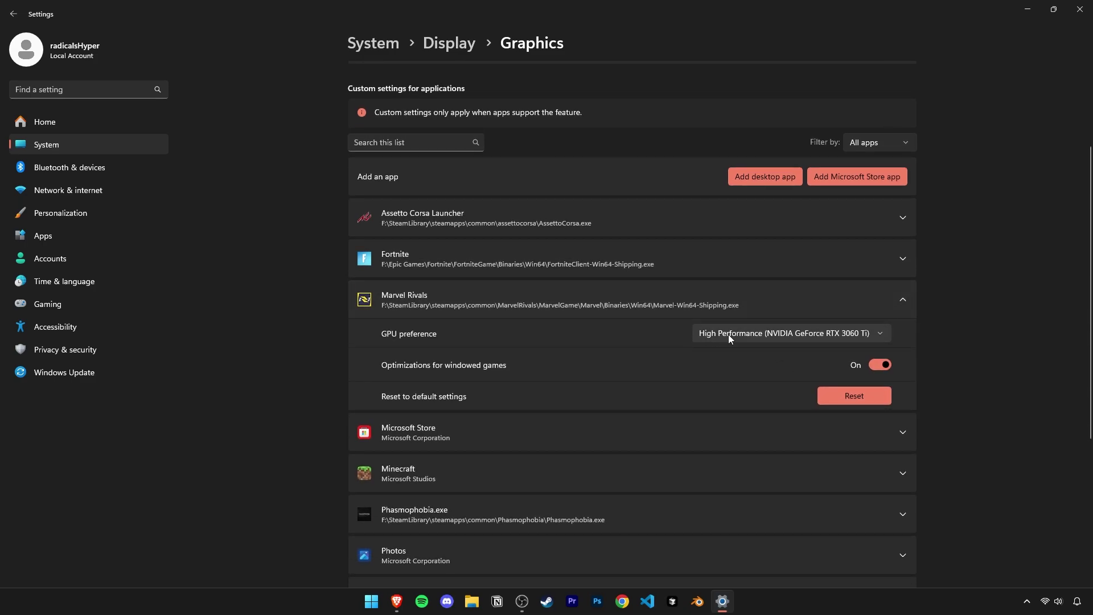